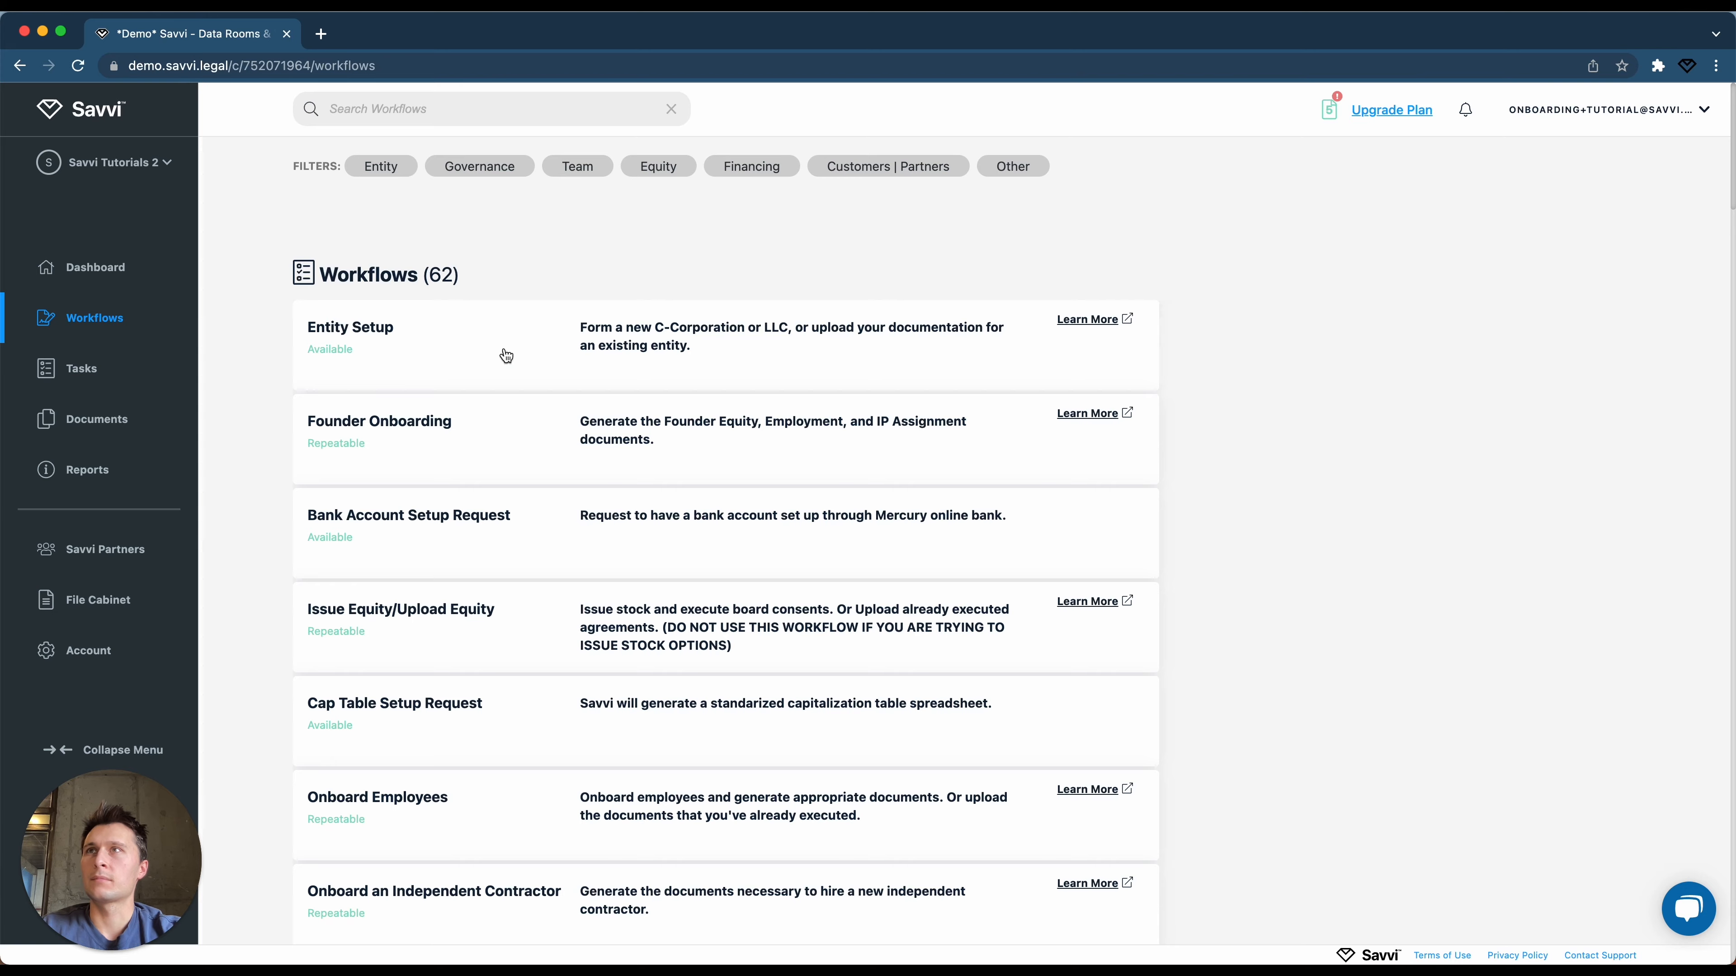
Open the Entity Setup workflow from the Workflows list.
{"action": "left_click", "coordinate": [505, 353]}
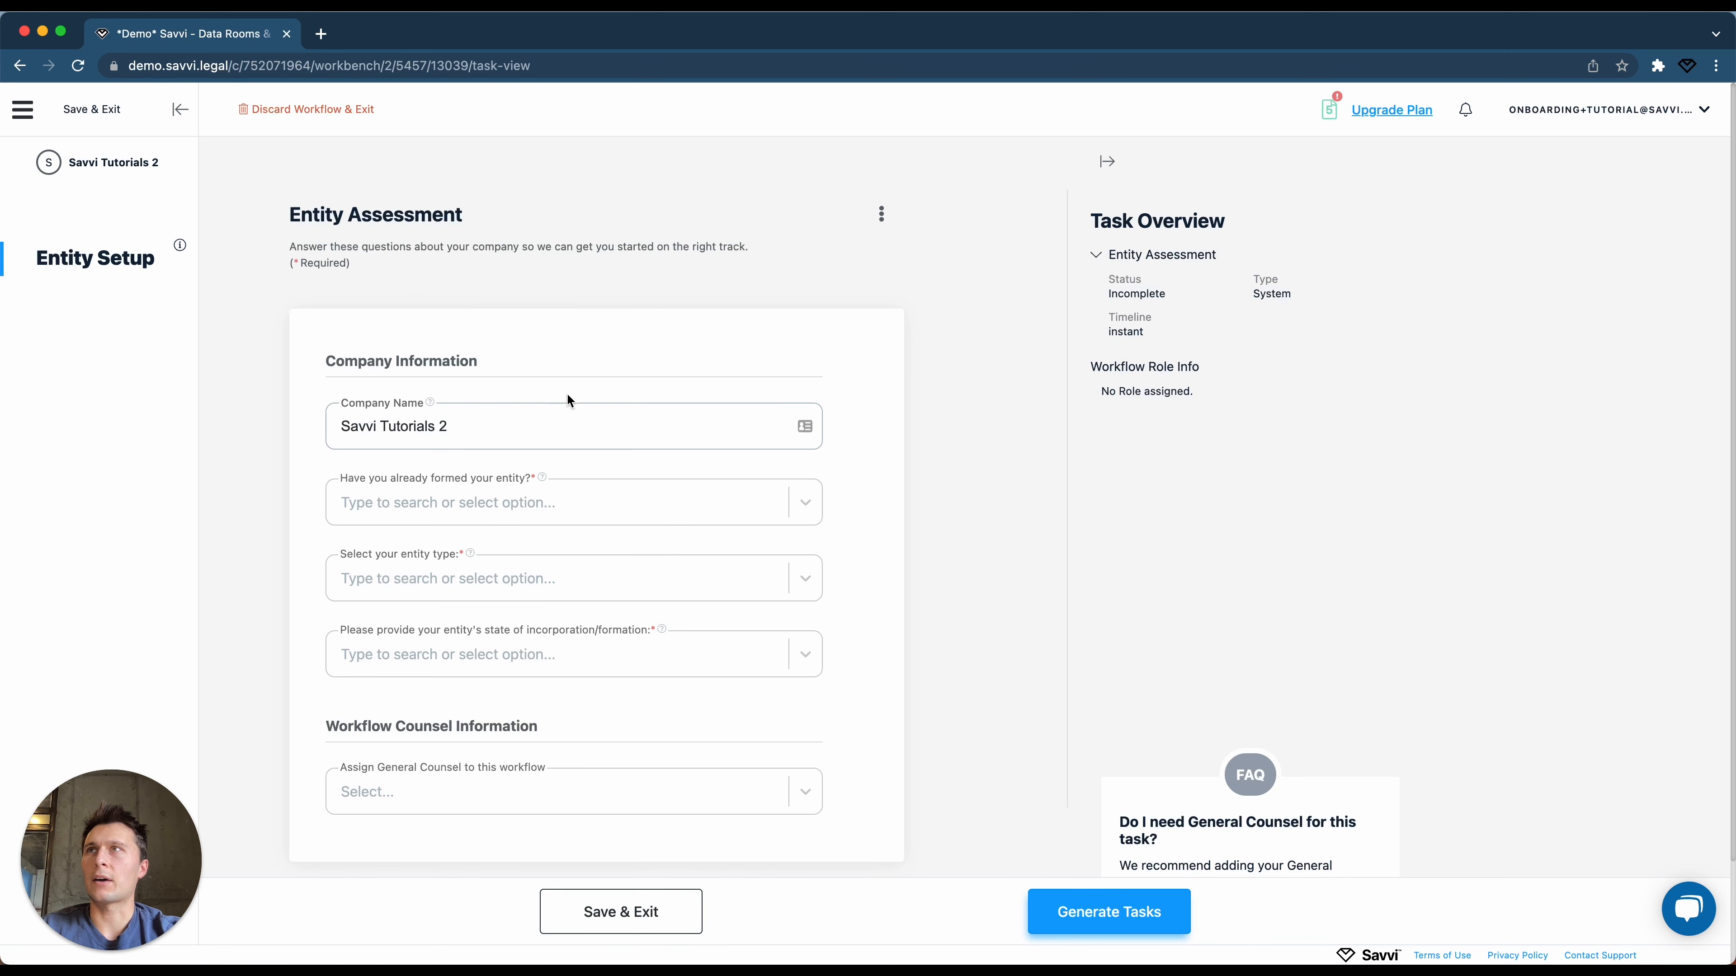
Answer the assessment as already formed, Corporation, Delaware, and generate the setup tasks.
{"action": "left_click", "coordinate": [578, 506]}
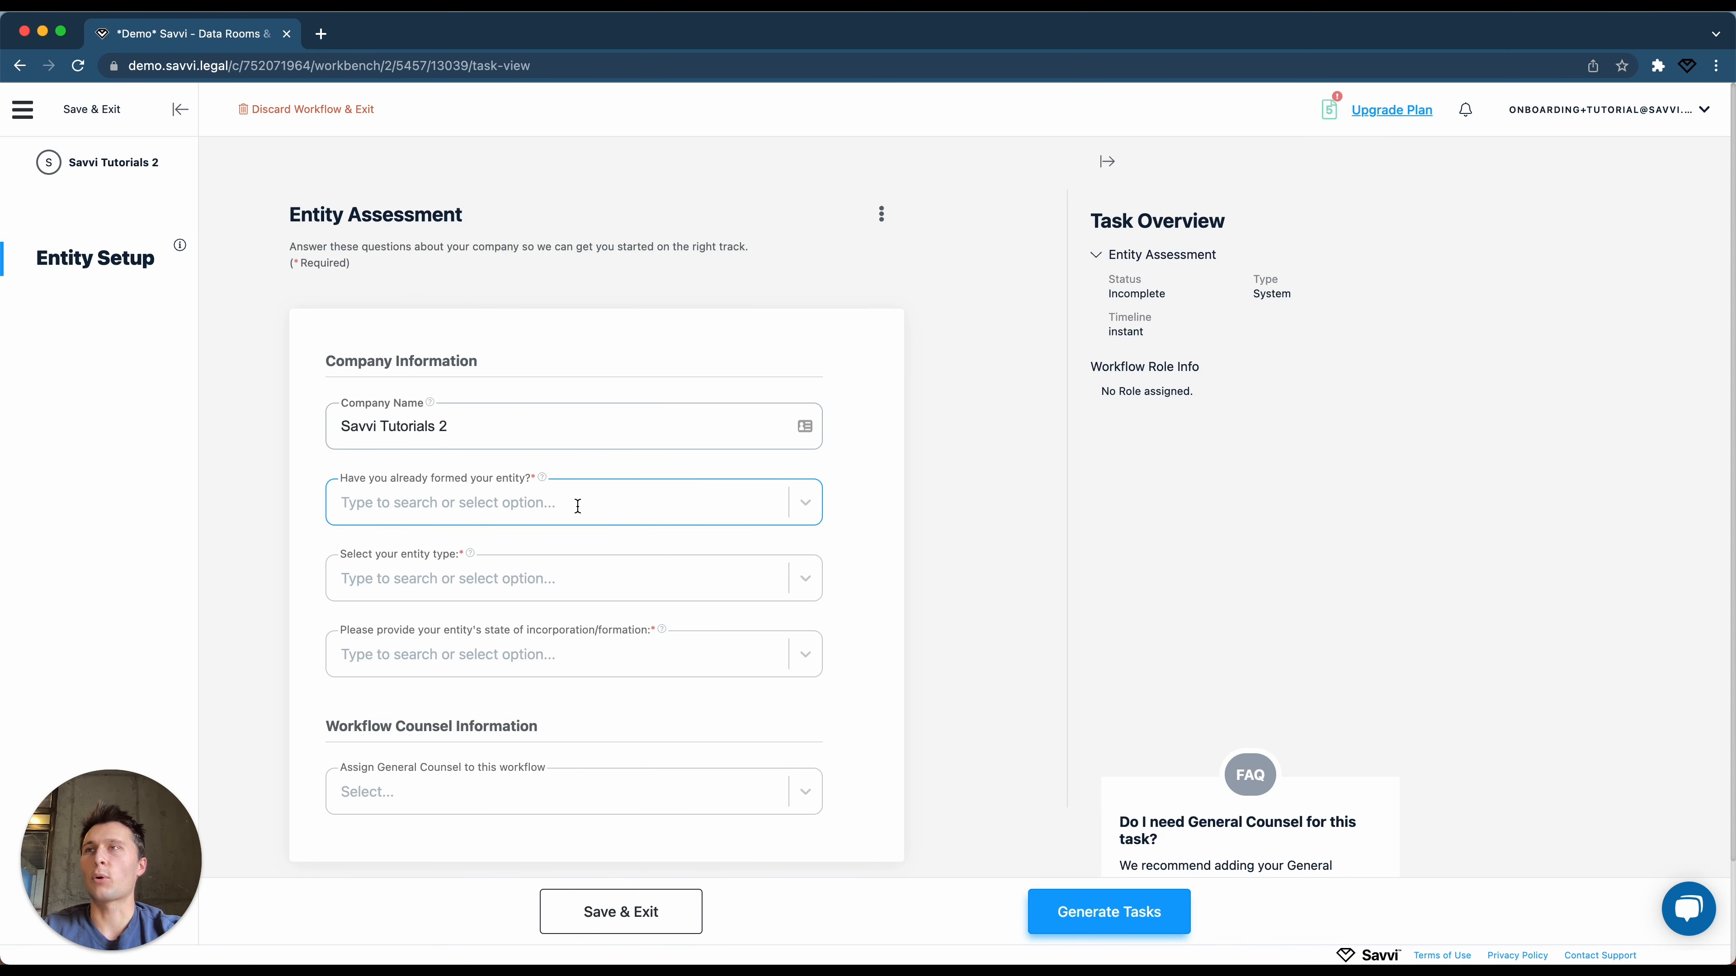
{"action": "left_click", "coordinate": [577, 506]}
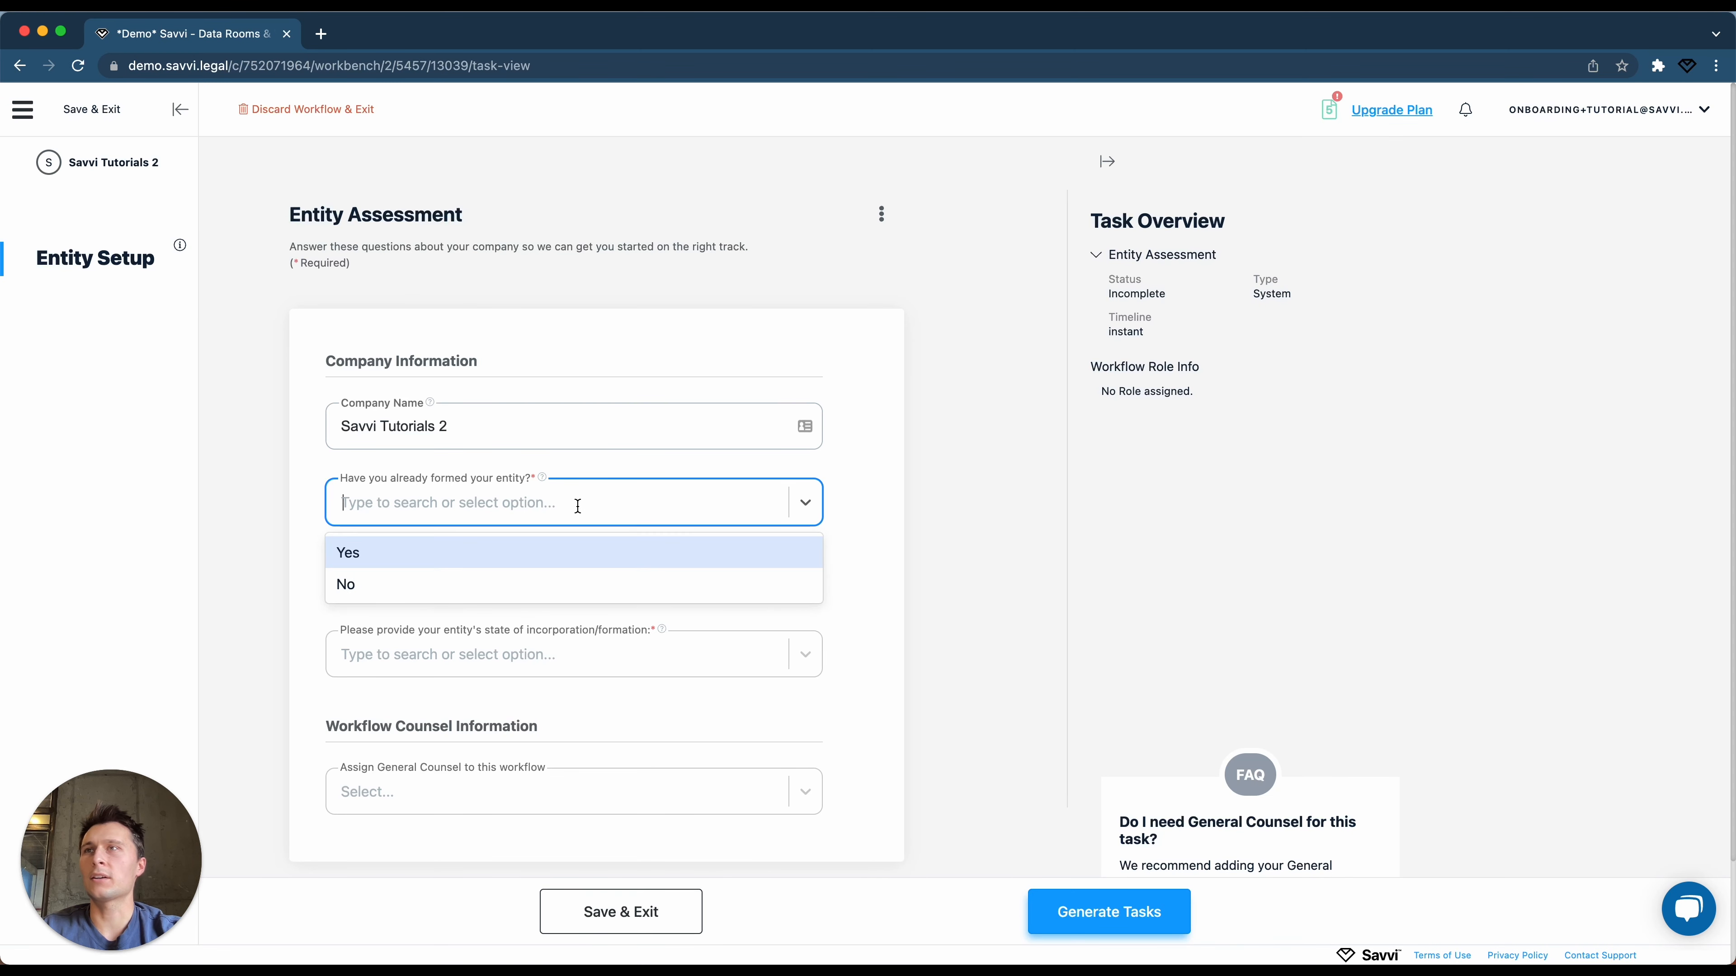
{"action": "left_click", "coordinate": [556, 552]}
{"action": "left_click", "coordinate": [545, 580]}
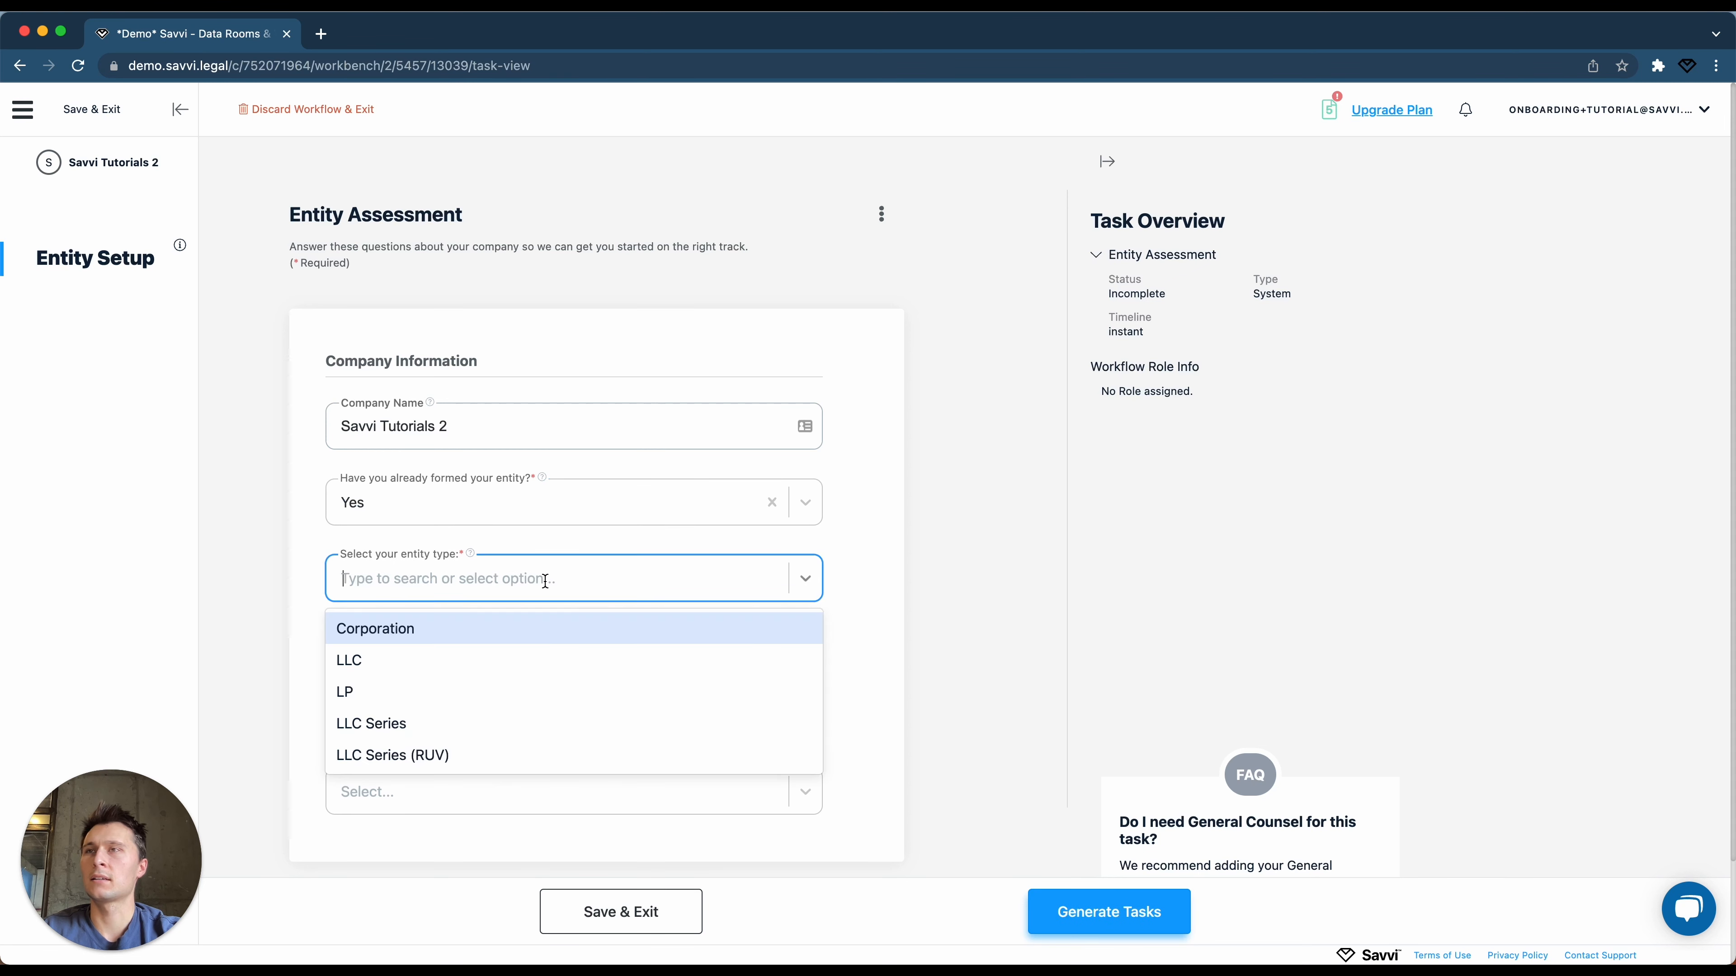
{"action": "left_click", "coordinate": [493, 638]}
{"action": "left_click", "coordinate": [489, 663]}
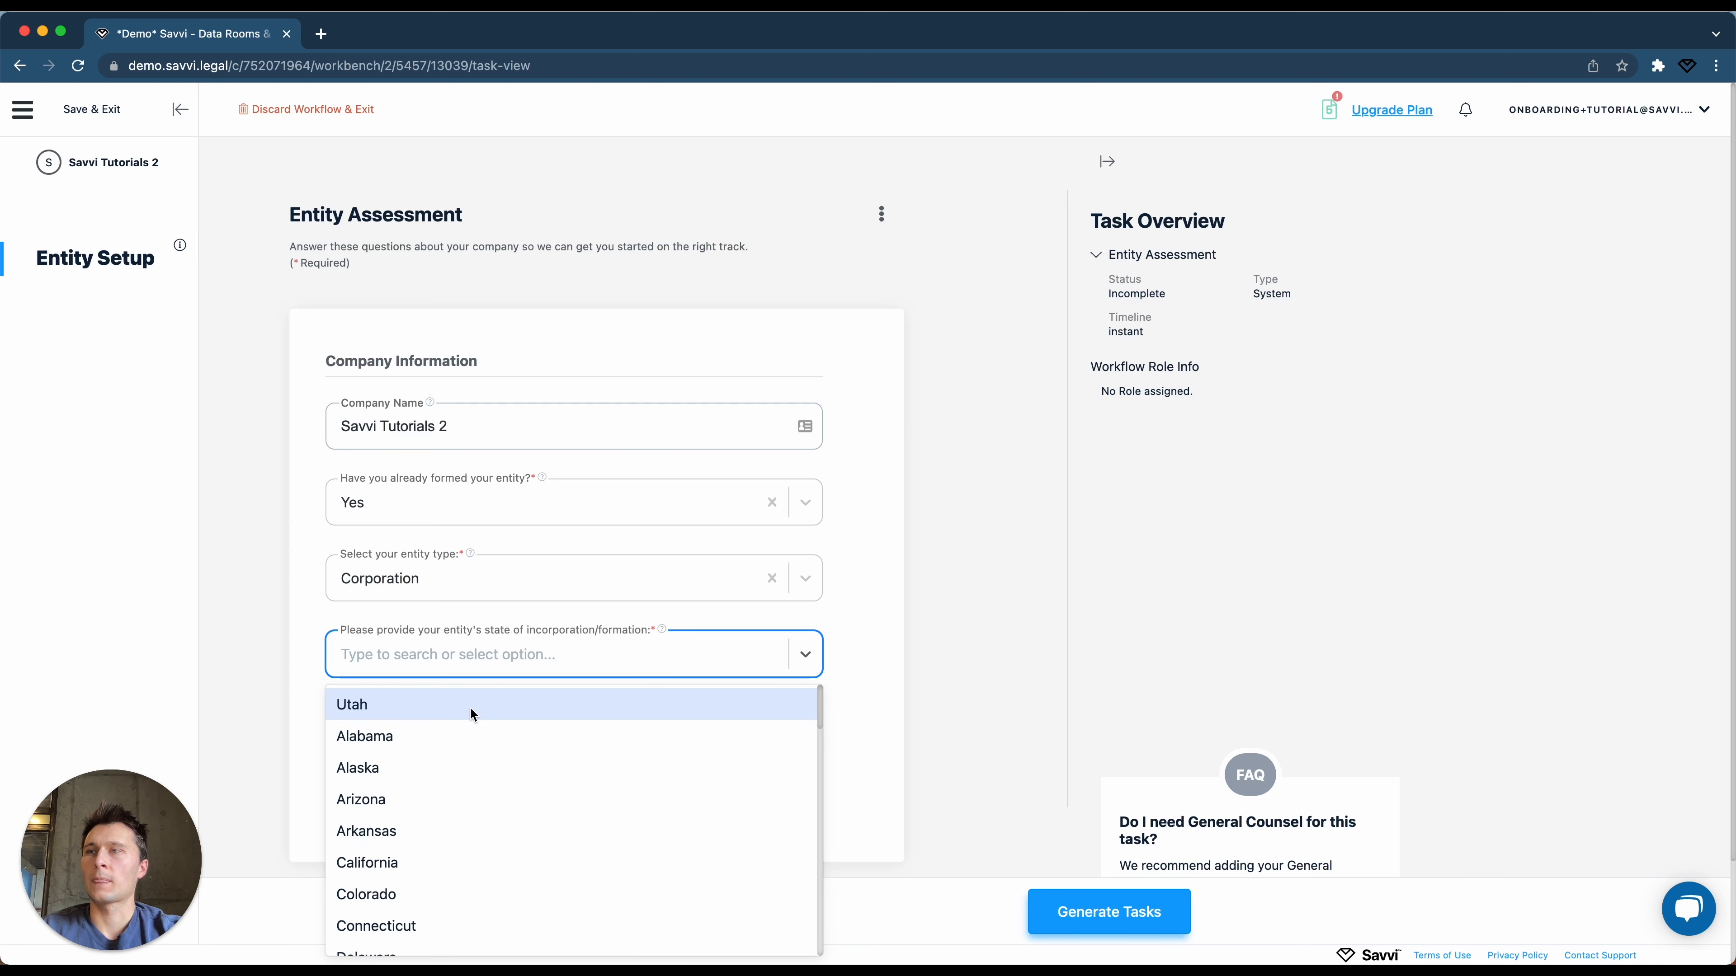
{"action": "type", "text": "de"}
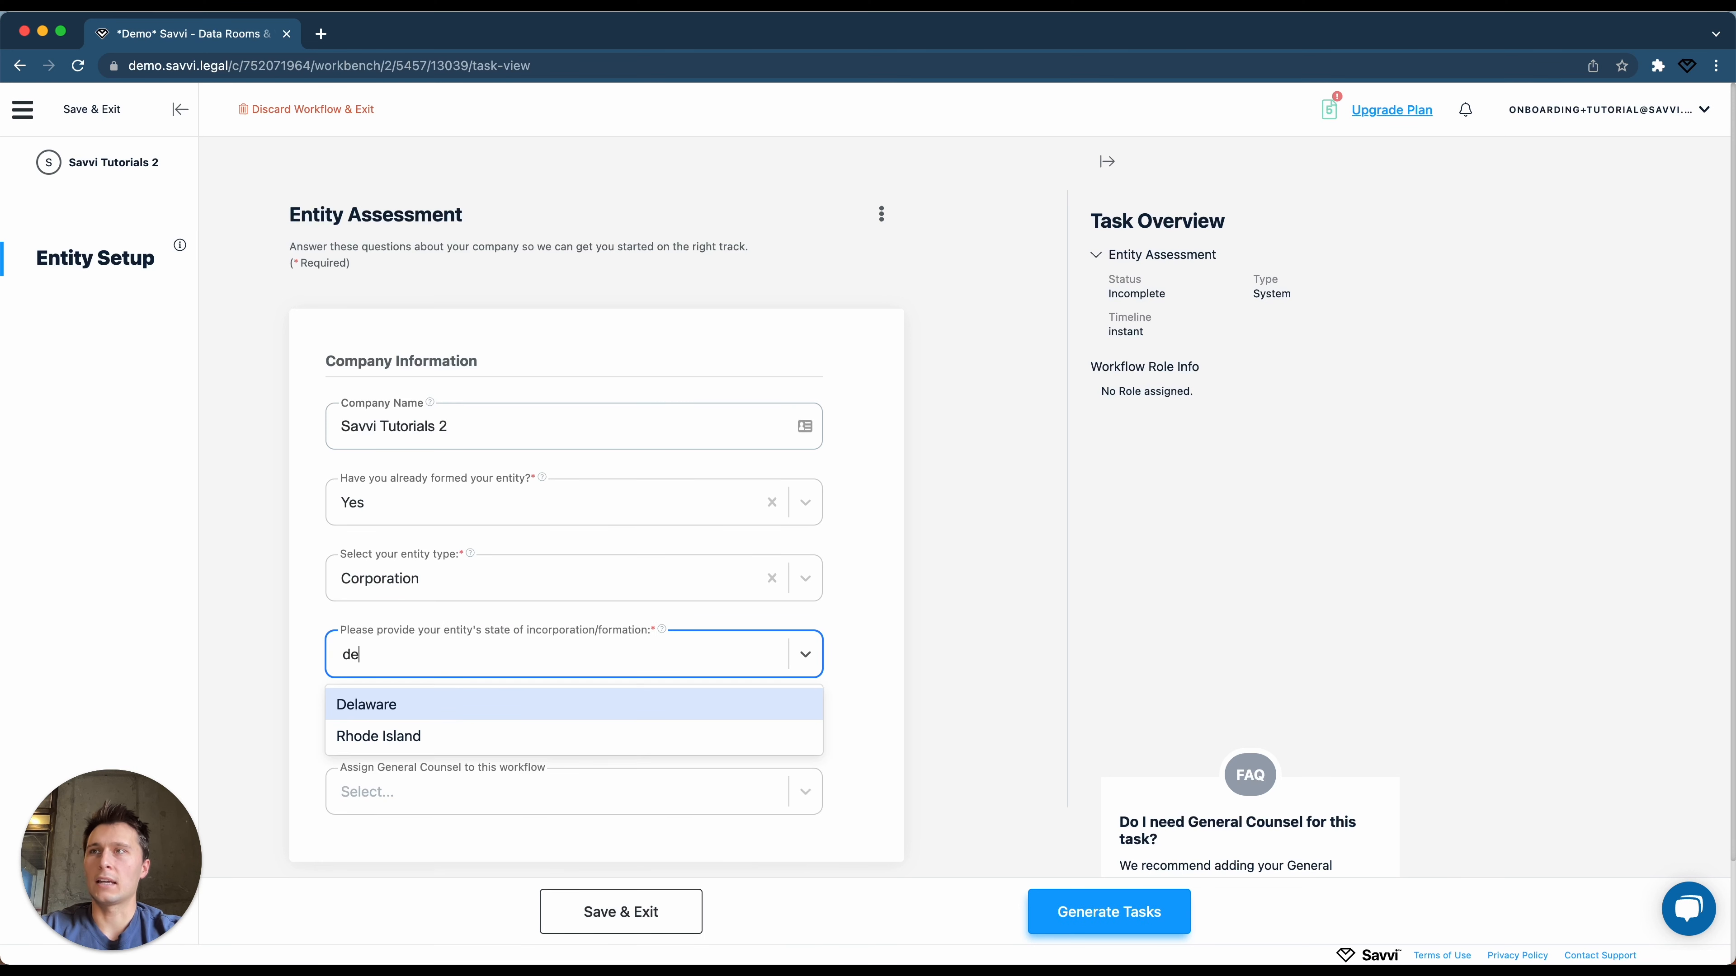
{"action": "left_click", "coordinate": [461, 715]}
{"action": "left_click", "coordinate": [1085, 913]}
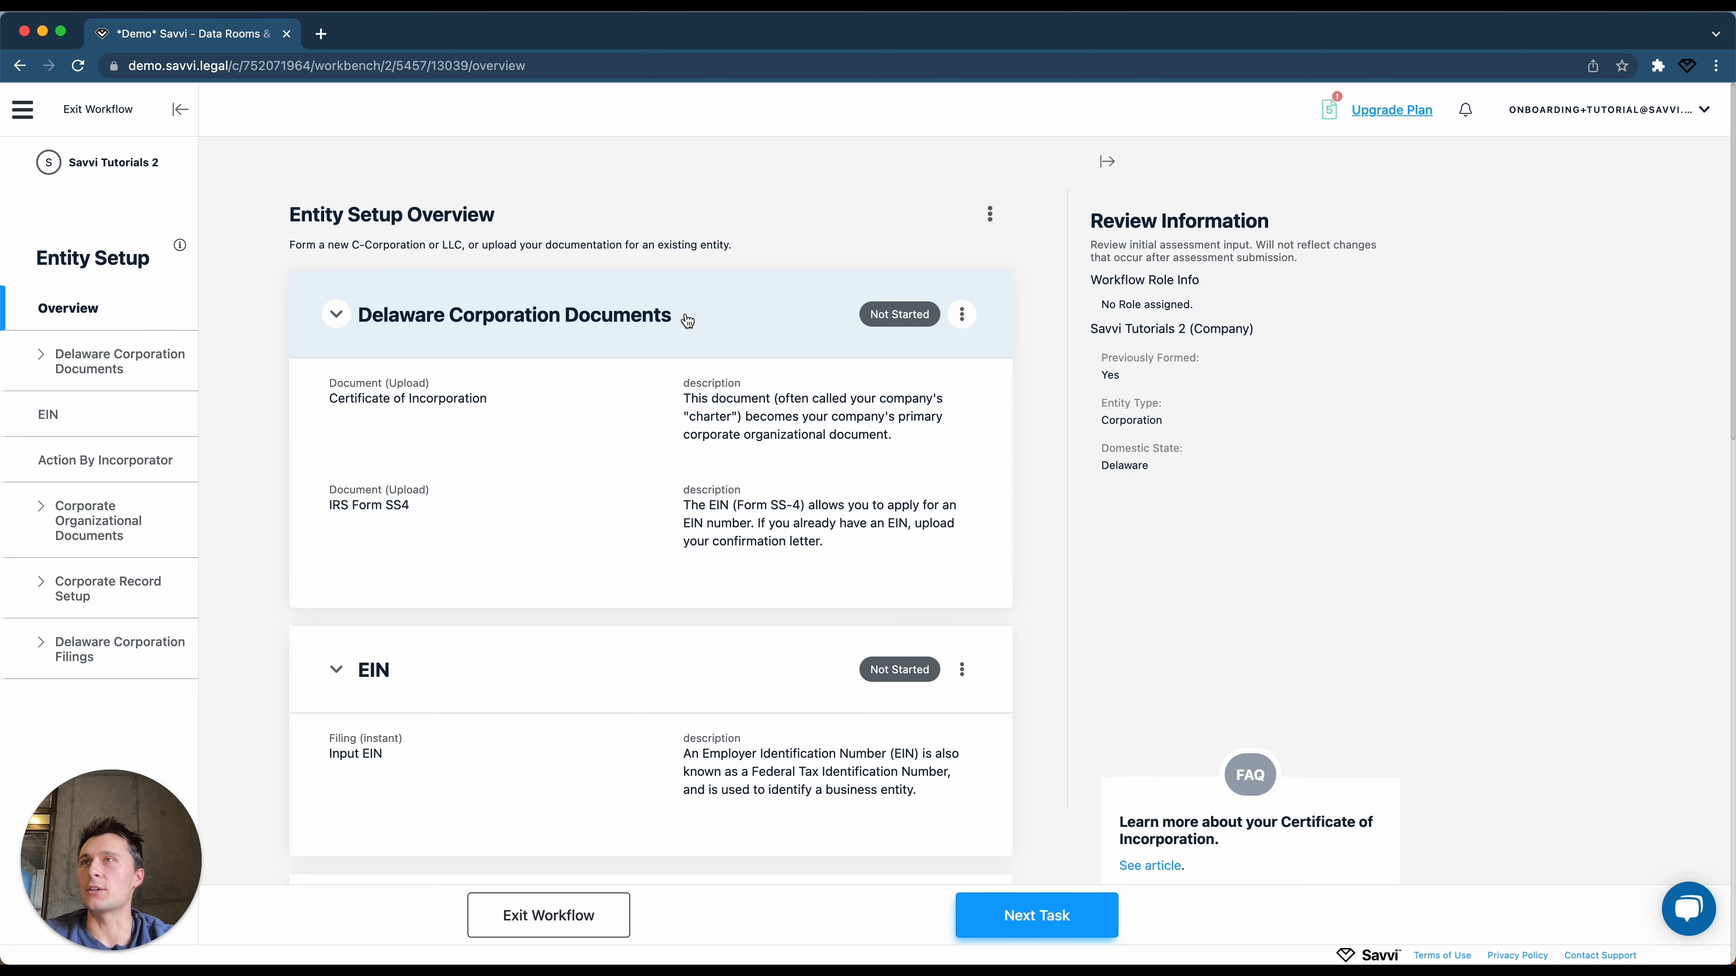
Open the Delaware Corporation Documents task and start on the street address field.
{"action": "left_click", "coordinate": [733, 323]}
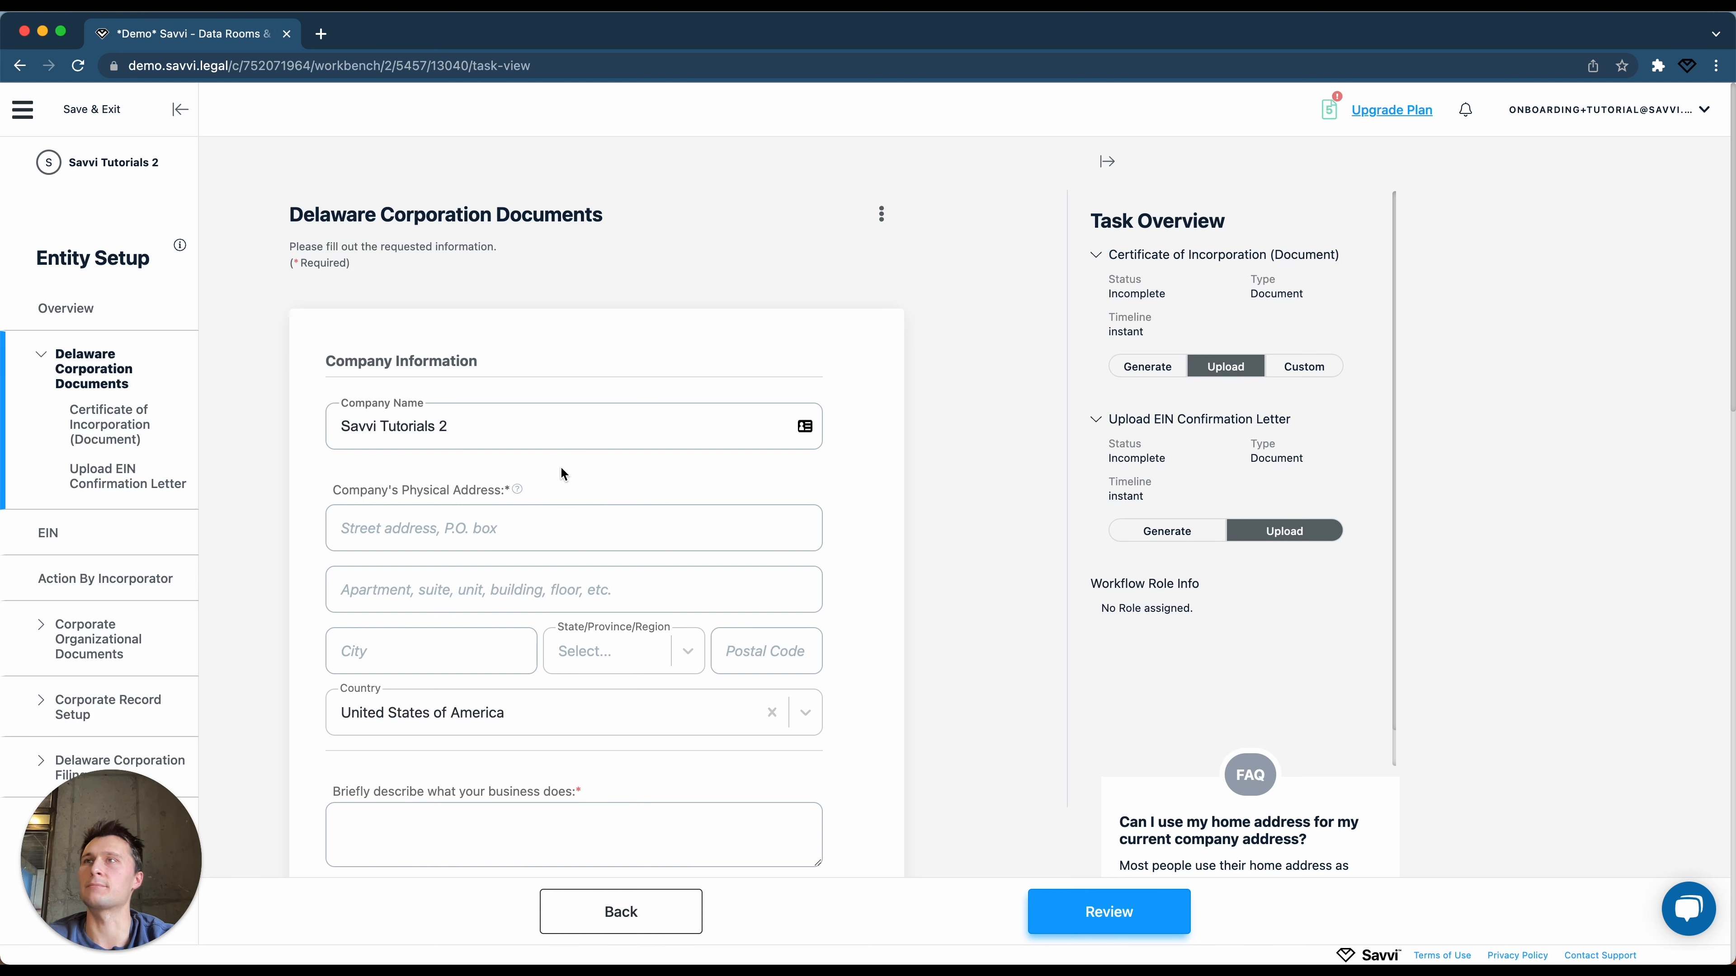
{"action": "left_click", "coordinate": [493, 529]}
Fill in the company's physical address using the saved street address suggestion.
{"action": "left_click", "coordinate": [446, 579]}
{"action": "left_click", "coordinate": [434, 655]}
{"action": "type", "text": "Provo"}
{"action": "key", "text": "Tab"}
{"action": "type", "text": "Utah"}
{"action": "key", "text": "Return"}
{"action": "key", "text": "Tab"}
{"action": "type", "text": "84601"}
Enter the business description 'We make tutorials.' plus the company contact e-mail and phone.
{"action": "scroll", "coordinate": [351, 763], "scroll_direction": "down", "scroll_amount": 1}
{"action": "left_click", "coordinate": [359, 755]}
{"action": "type", "text": "We make tutorials."}
{"action": "scroll", "coordinate": [369, 759], "scroll_direction": "down", "scroll_amount": 3}
{"action": "left_click", "coordinate": [399, 697]}
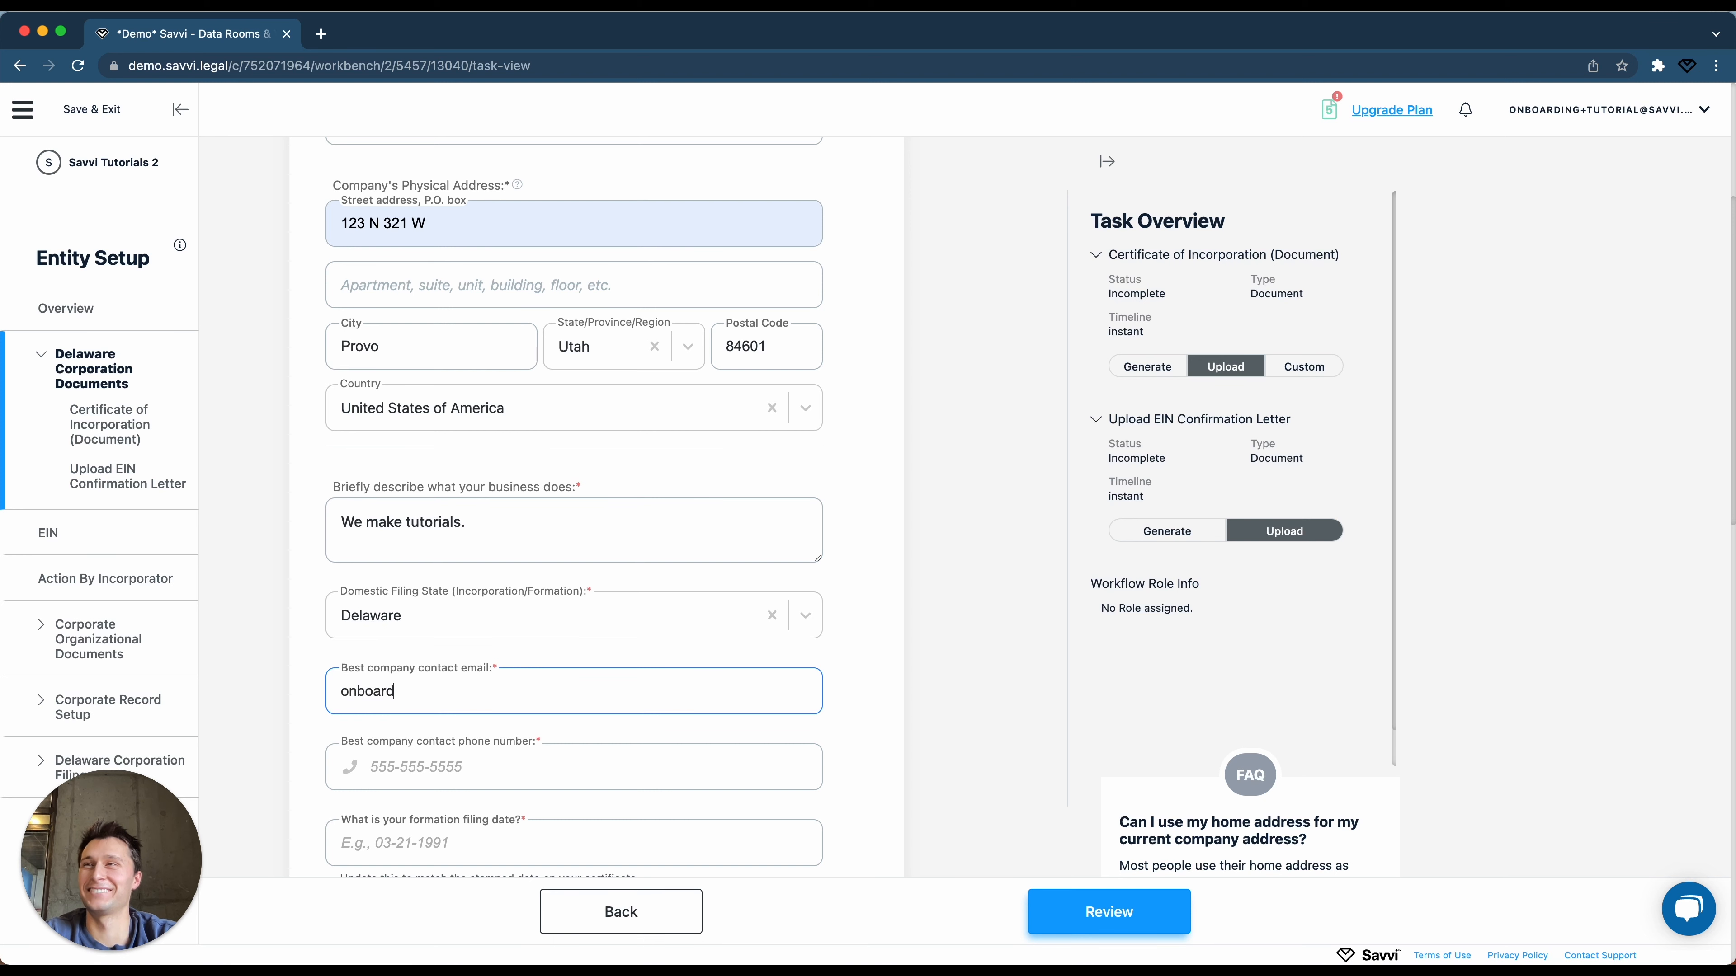
{"action": "key", "text": "Tab"}
{"action": "type", "text": "8015551231"}
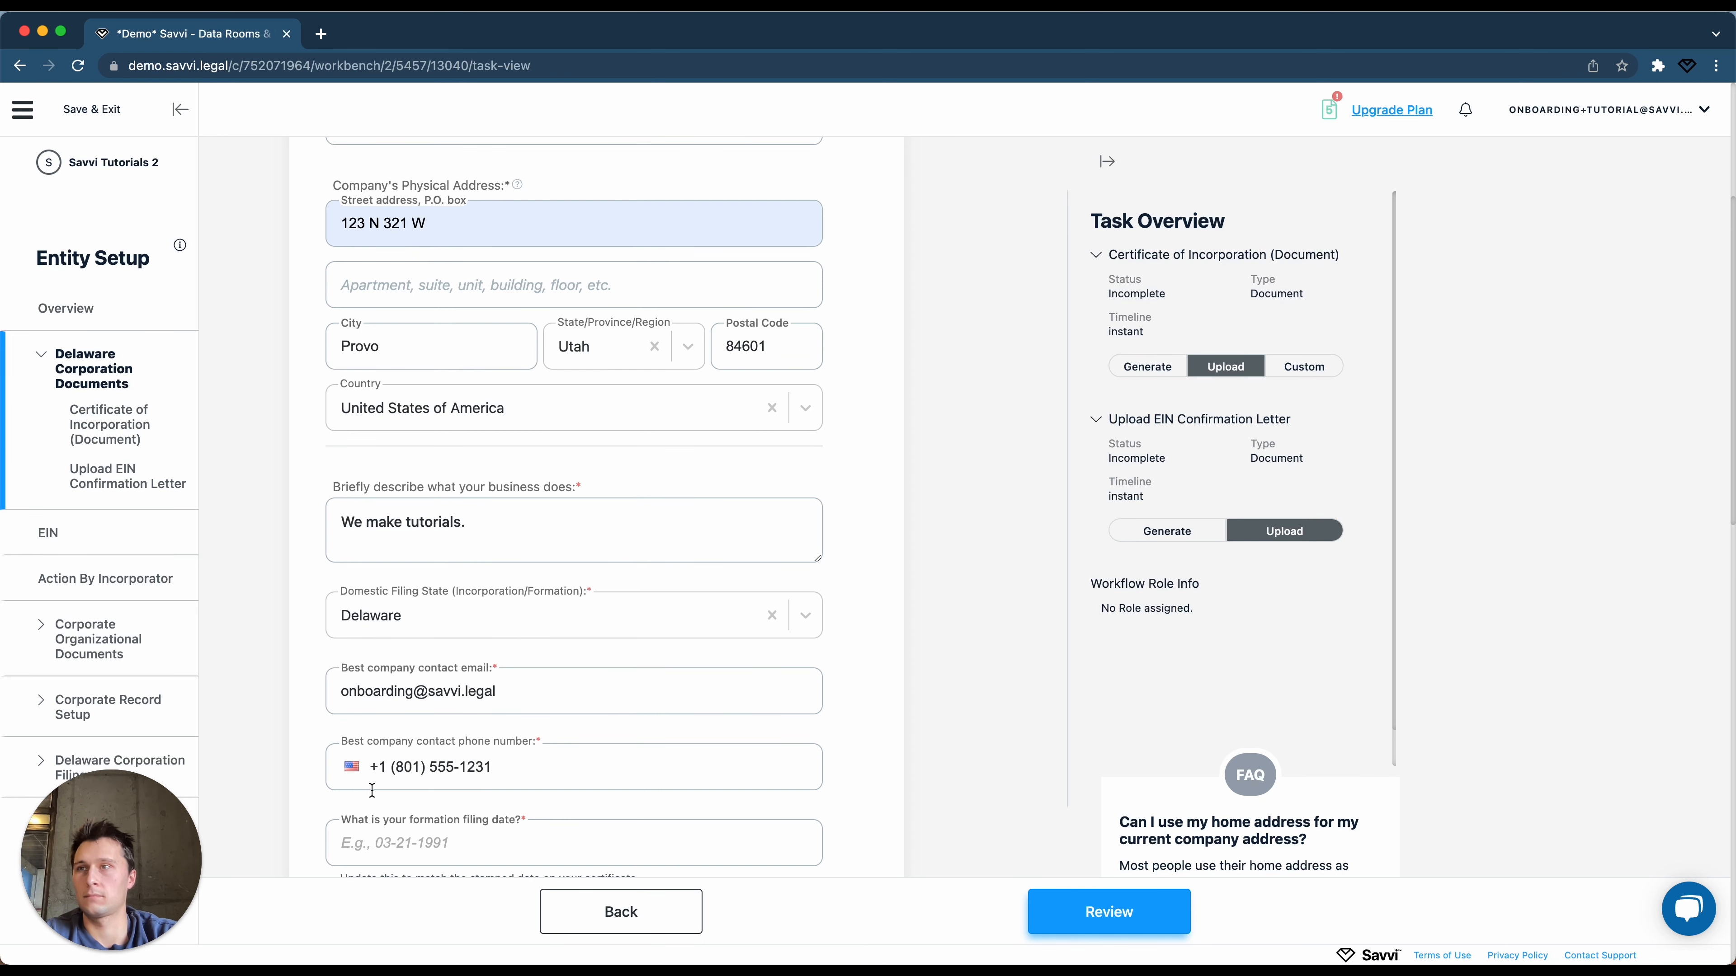
Set the formation filing date to 03-01-1991.
{"action": "scroll", "coordinate": [371, 791], "scroll_direction": "down", "scroll_amount": 1}
{"action": "left_click", "coordinate": [429, 792]}
{"action": "type", "text": "03-01-1991"}
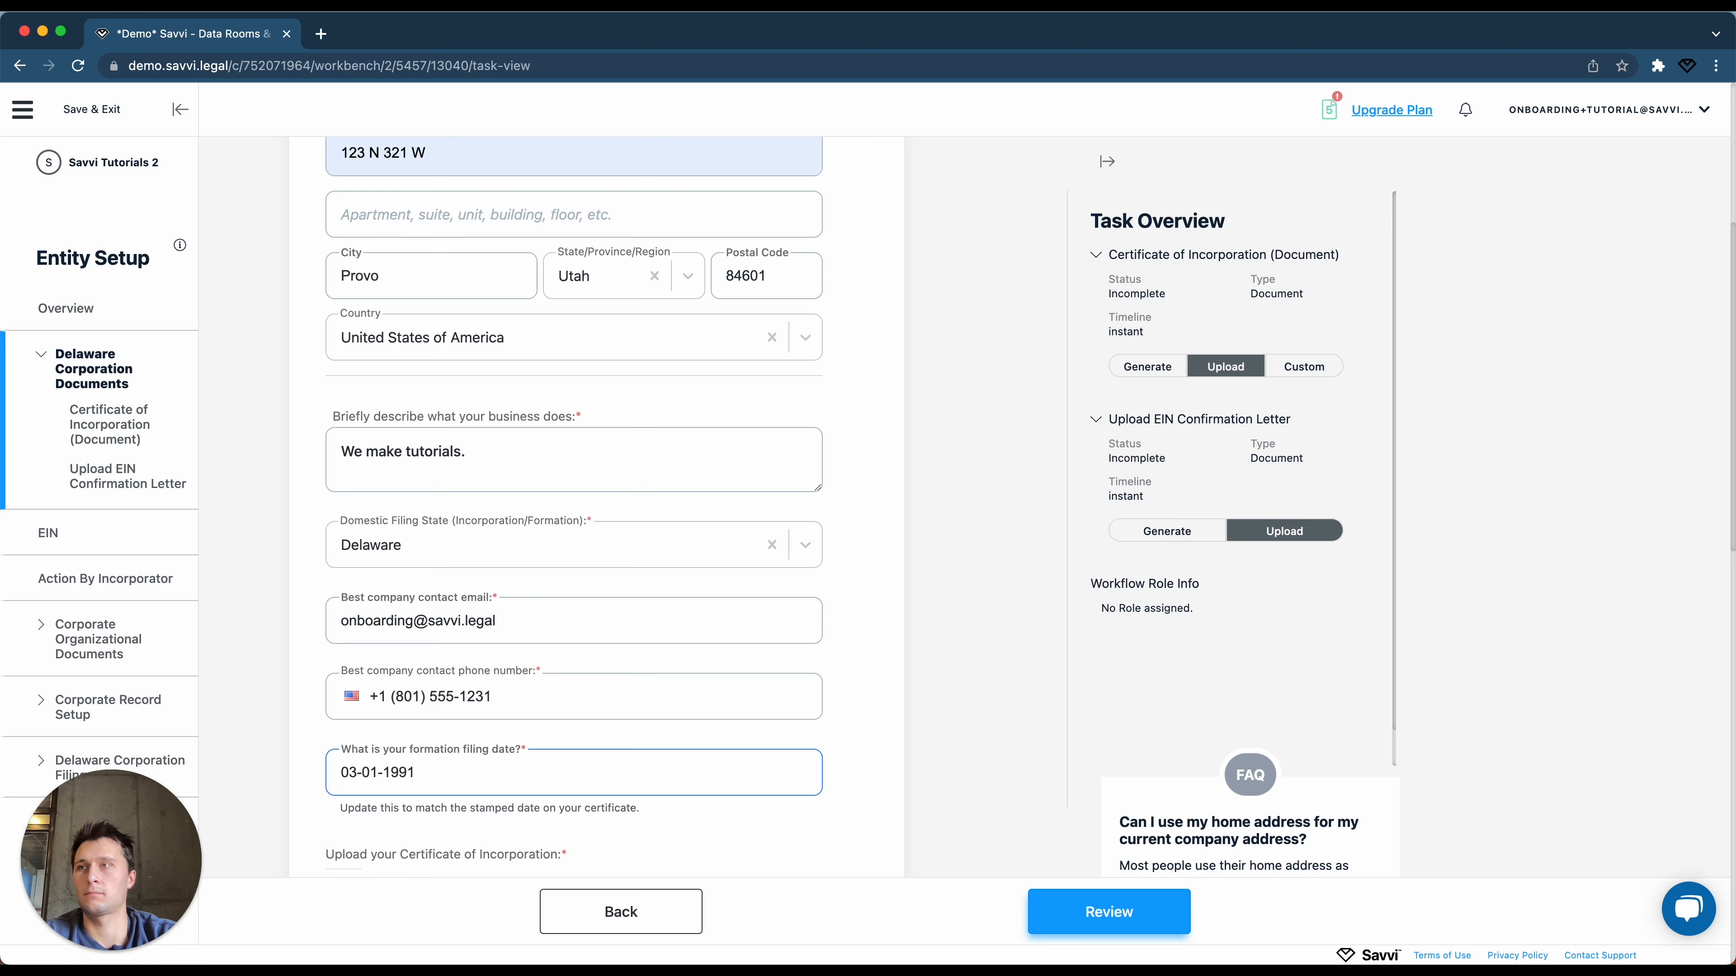
{"action": "scroll", "coordinate": [589, 679], "scroll_direction": "down", "scroll_amount": 7}
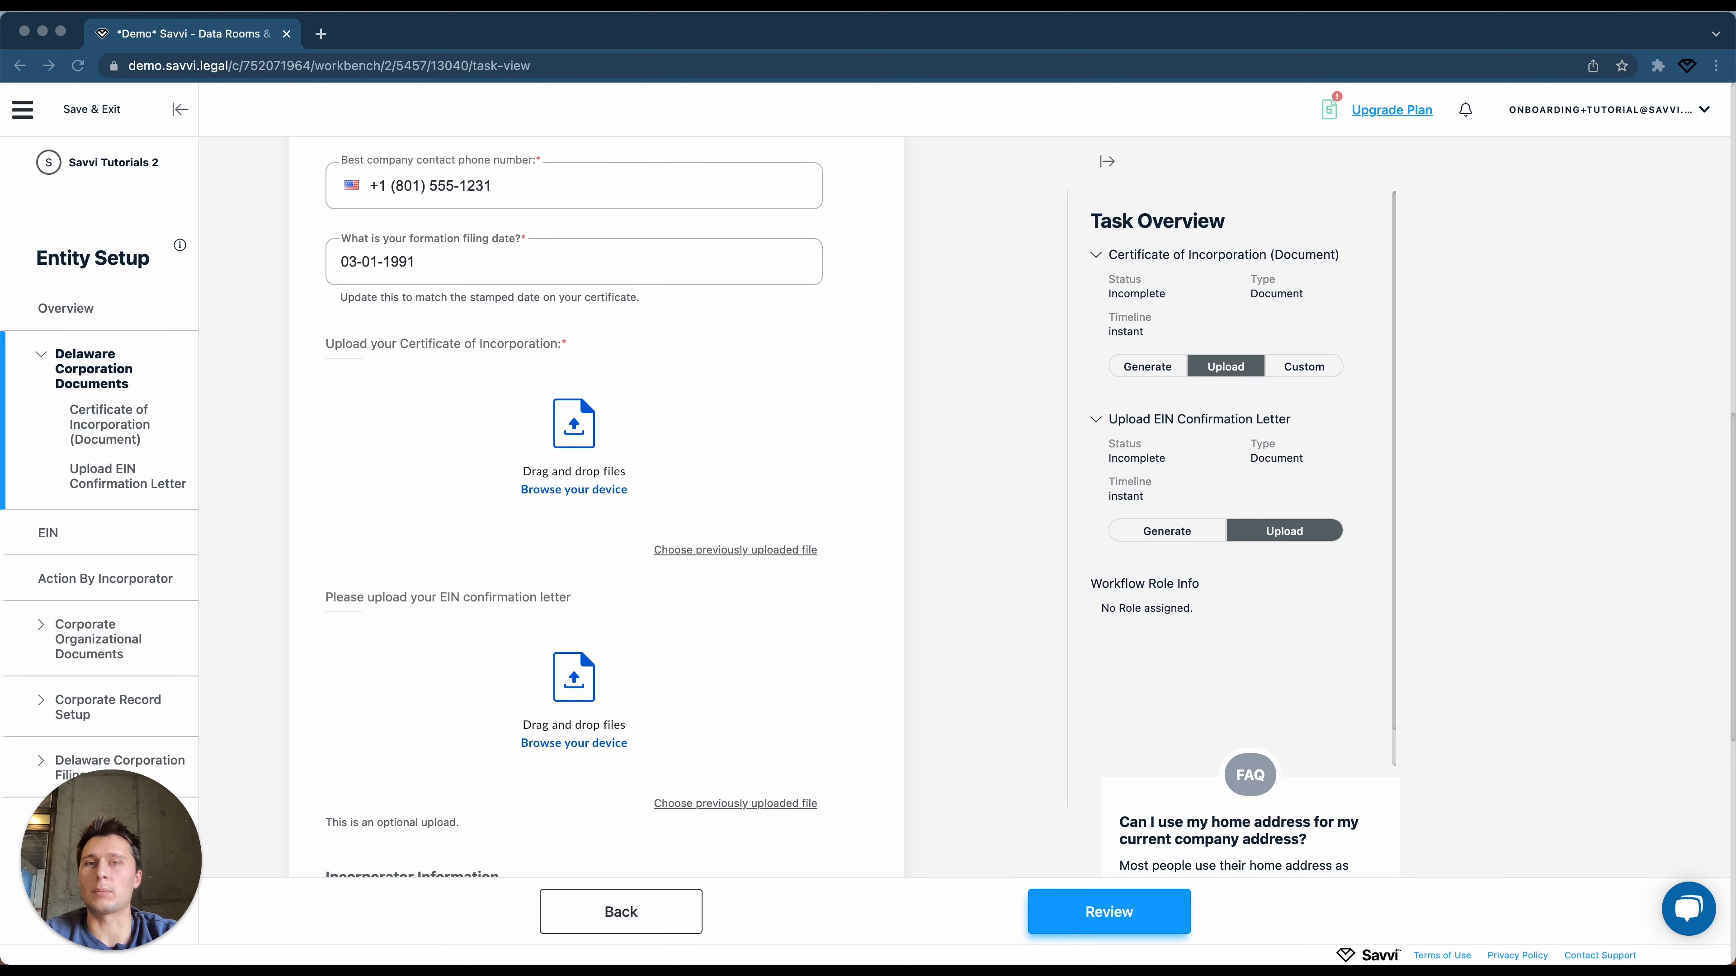
Upload the certificate of incorporation and the second document PDF.
{"action": "left_click_drag", "start_coordinate": [287, 974], "coordinate": [514, 482]}
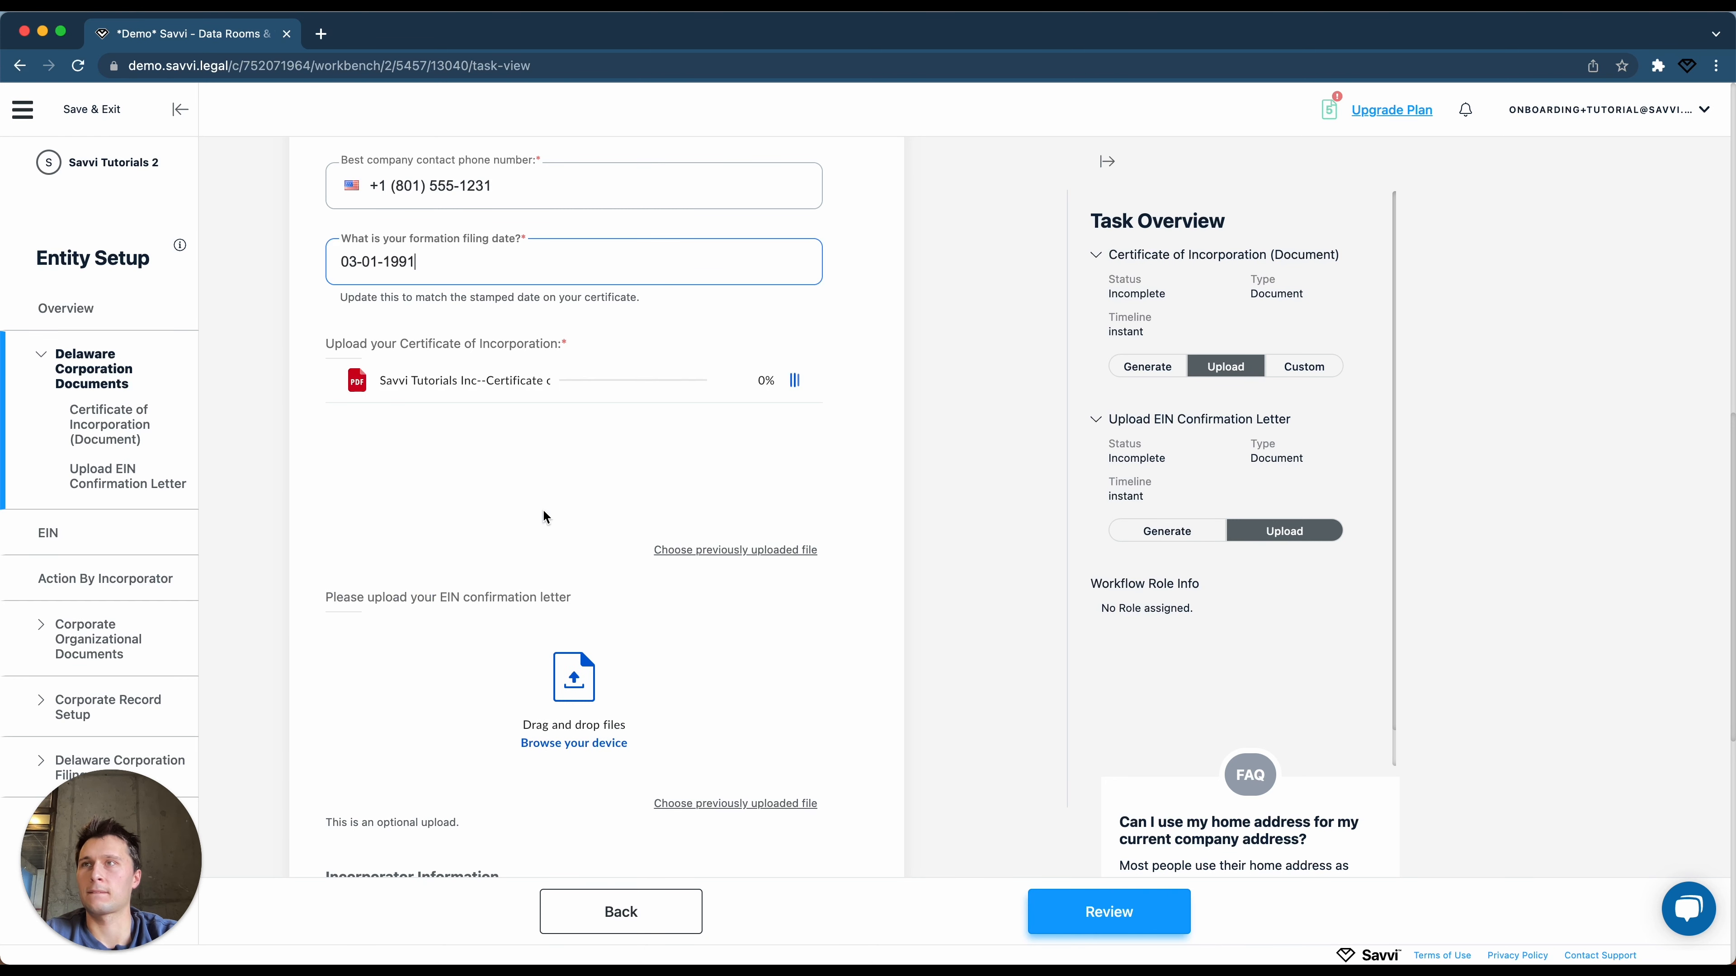
{"action": "left_click_drag", "start_coordinate": [288, 973], "coordinate": [559, 786]}
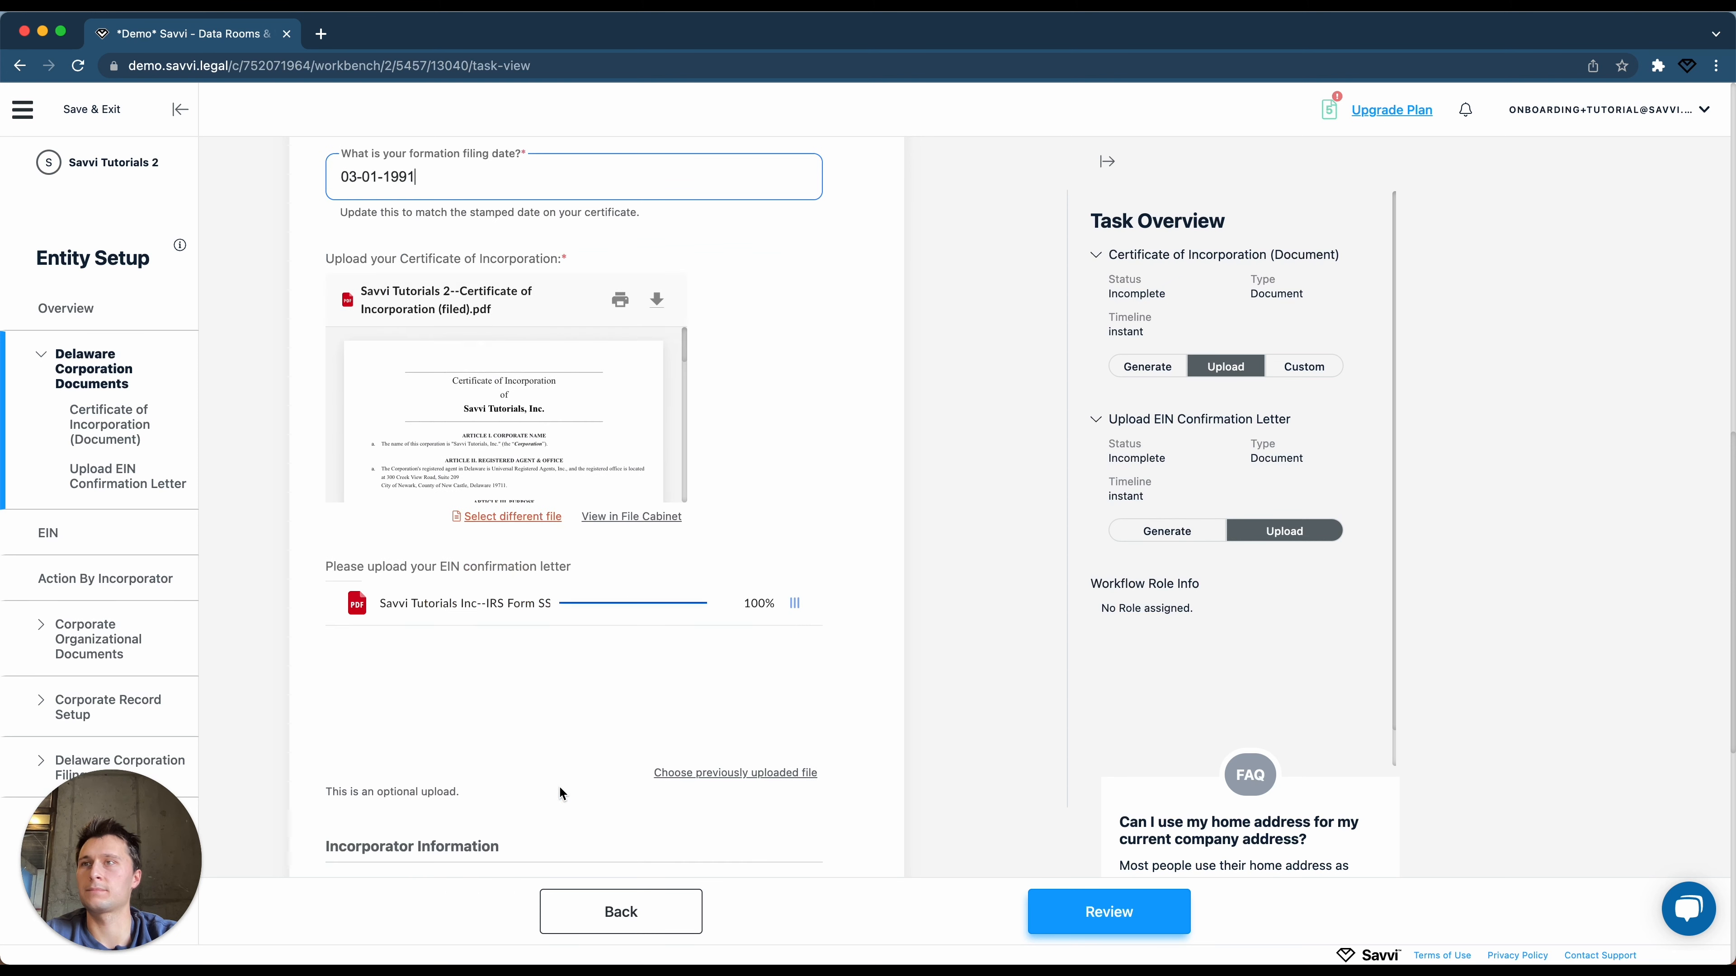
{"action": "scroll", "coordinate": [559, 786], "scroll_direction": "down", "scroll_amount": 5}
Create a new incorporator with name and e-mail, and choose the saved individual as signatory.
{"action": "left_click", "coordinate": [495, 472]}
{"action": "type", "text": "Savvi Onboarding"}
{"action": "left_click", "coordinate": [473, 571]}
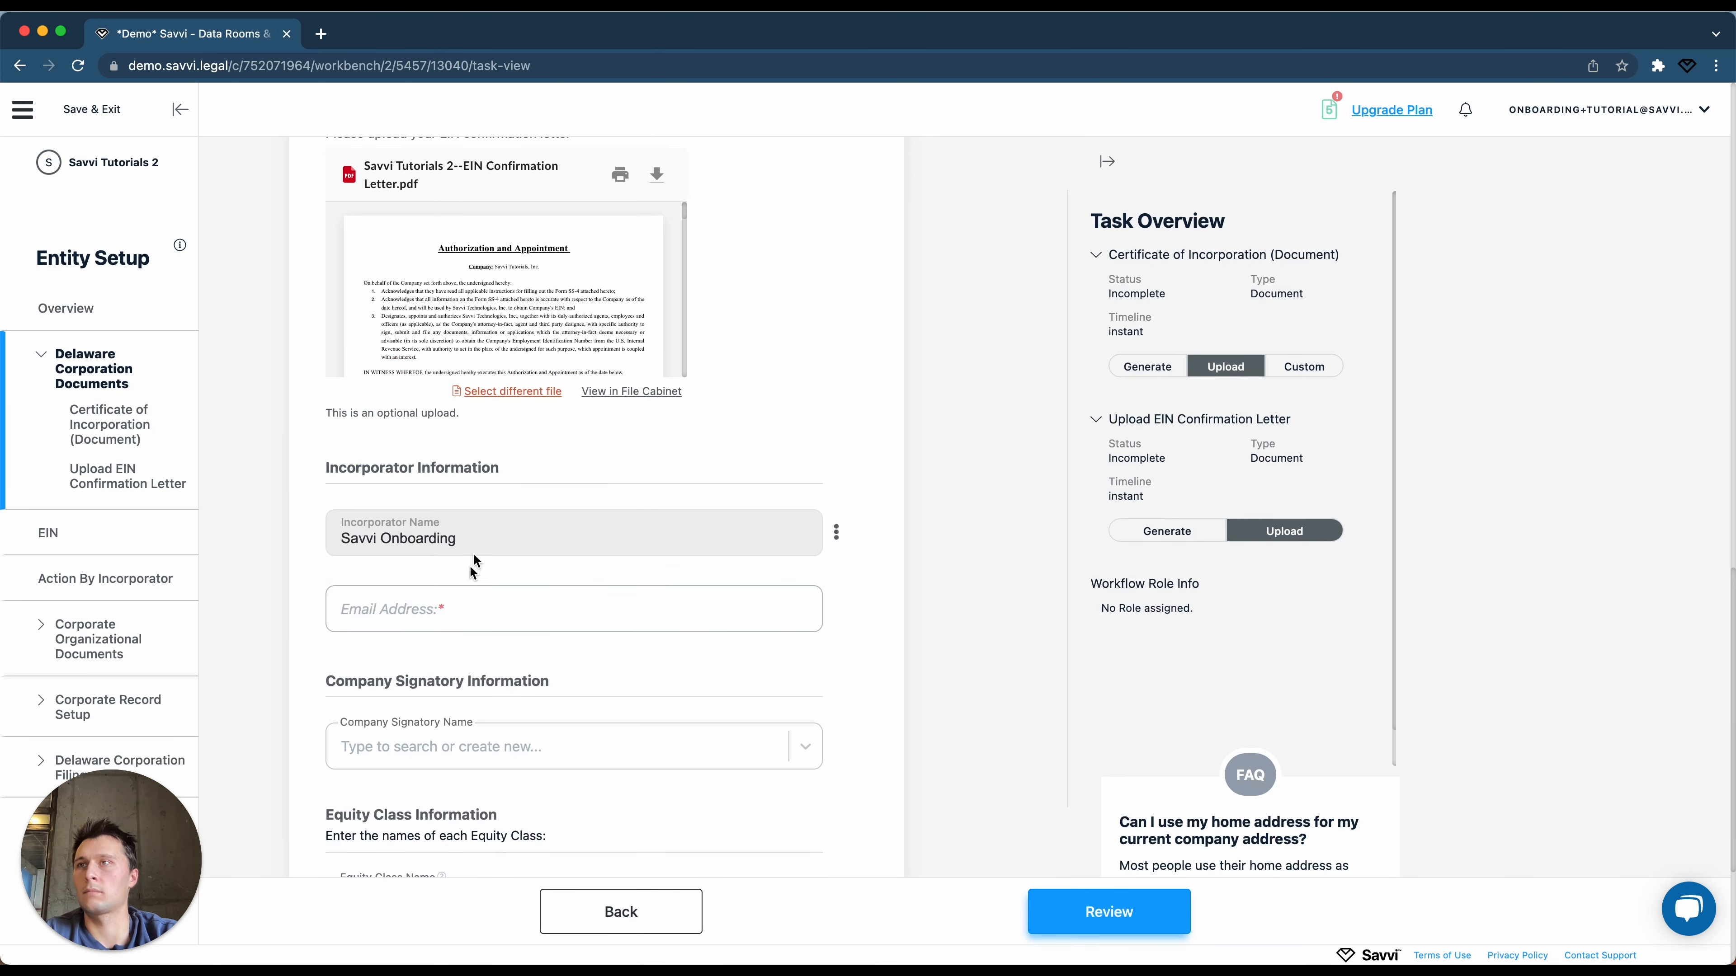
{"action": "left_click", "coordinate": [424, 746]}
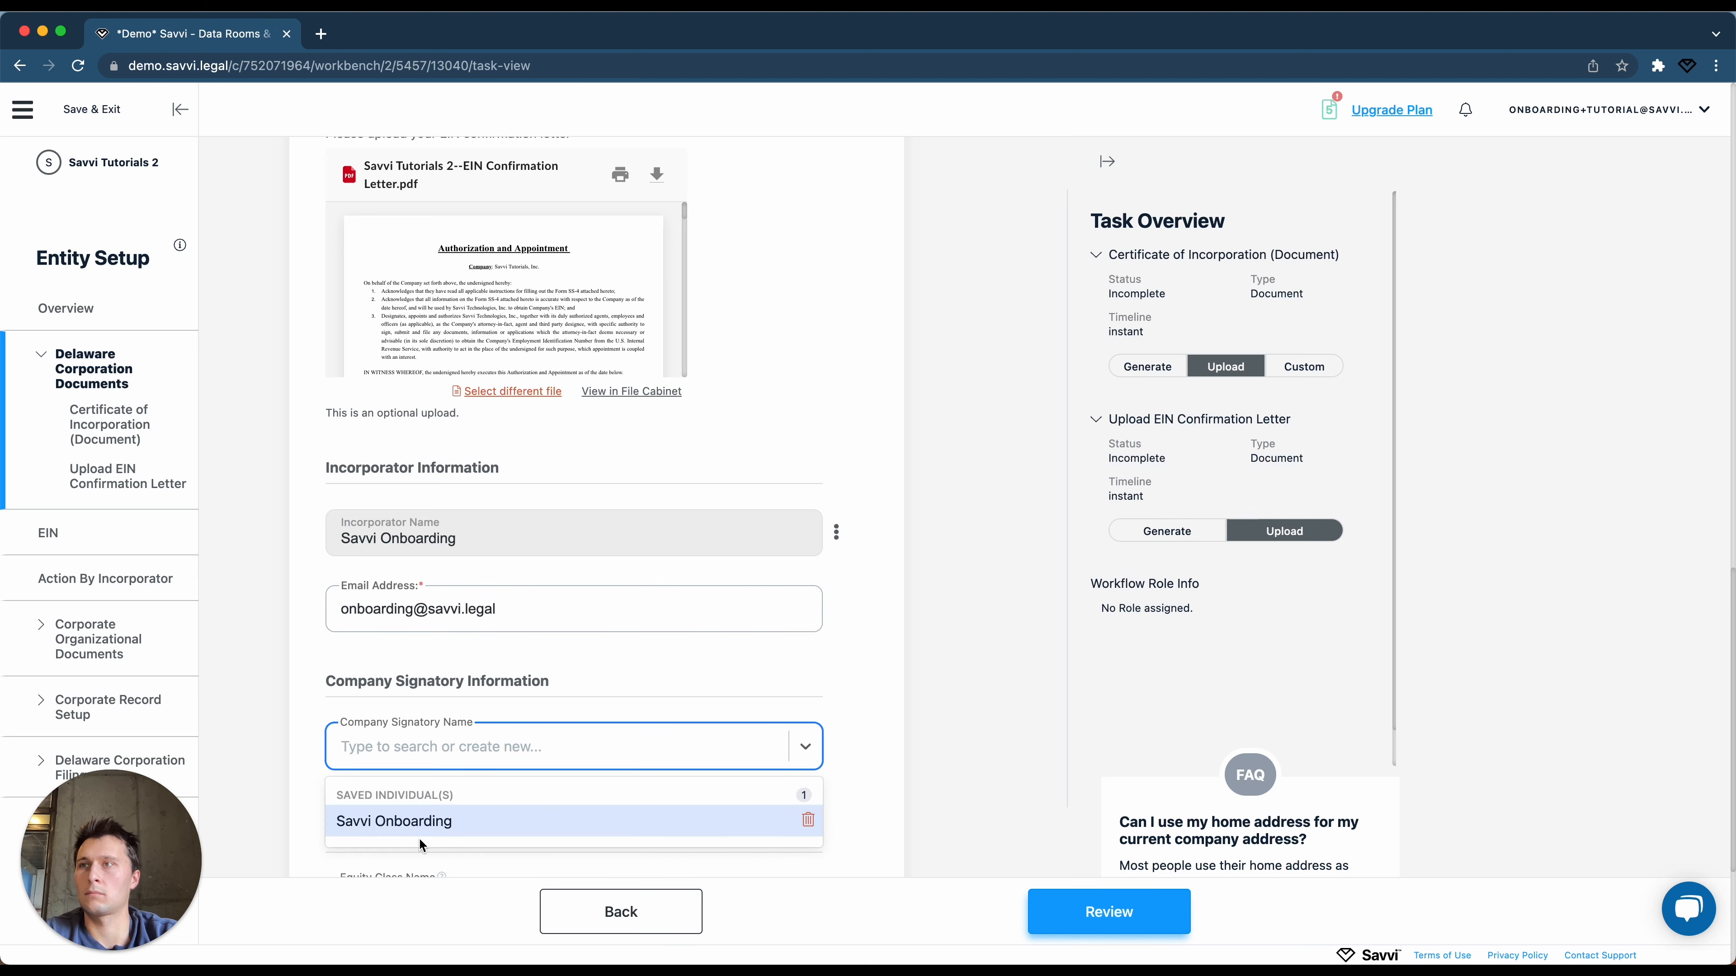
{"action": "left_click", "coordinate": [419, 831]}
Create Common Stock with 1,000,000 shares, 1 vote per share, Common type, .00001, then review.
{"action": "left_click", "coordinate": [418, 820]}
{"action": "type", "text": "Common Stock"}
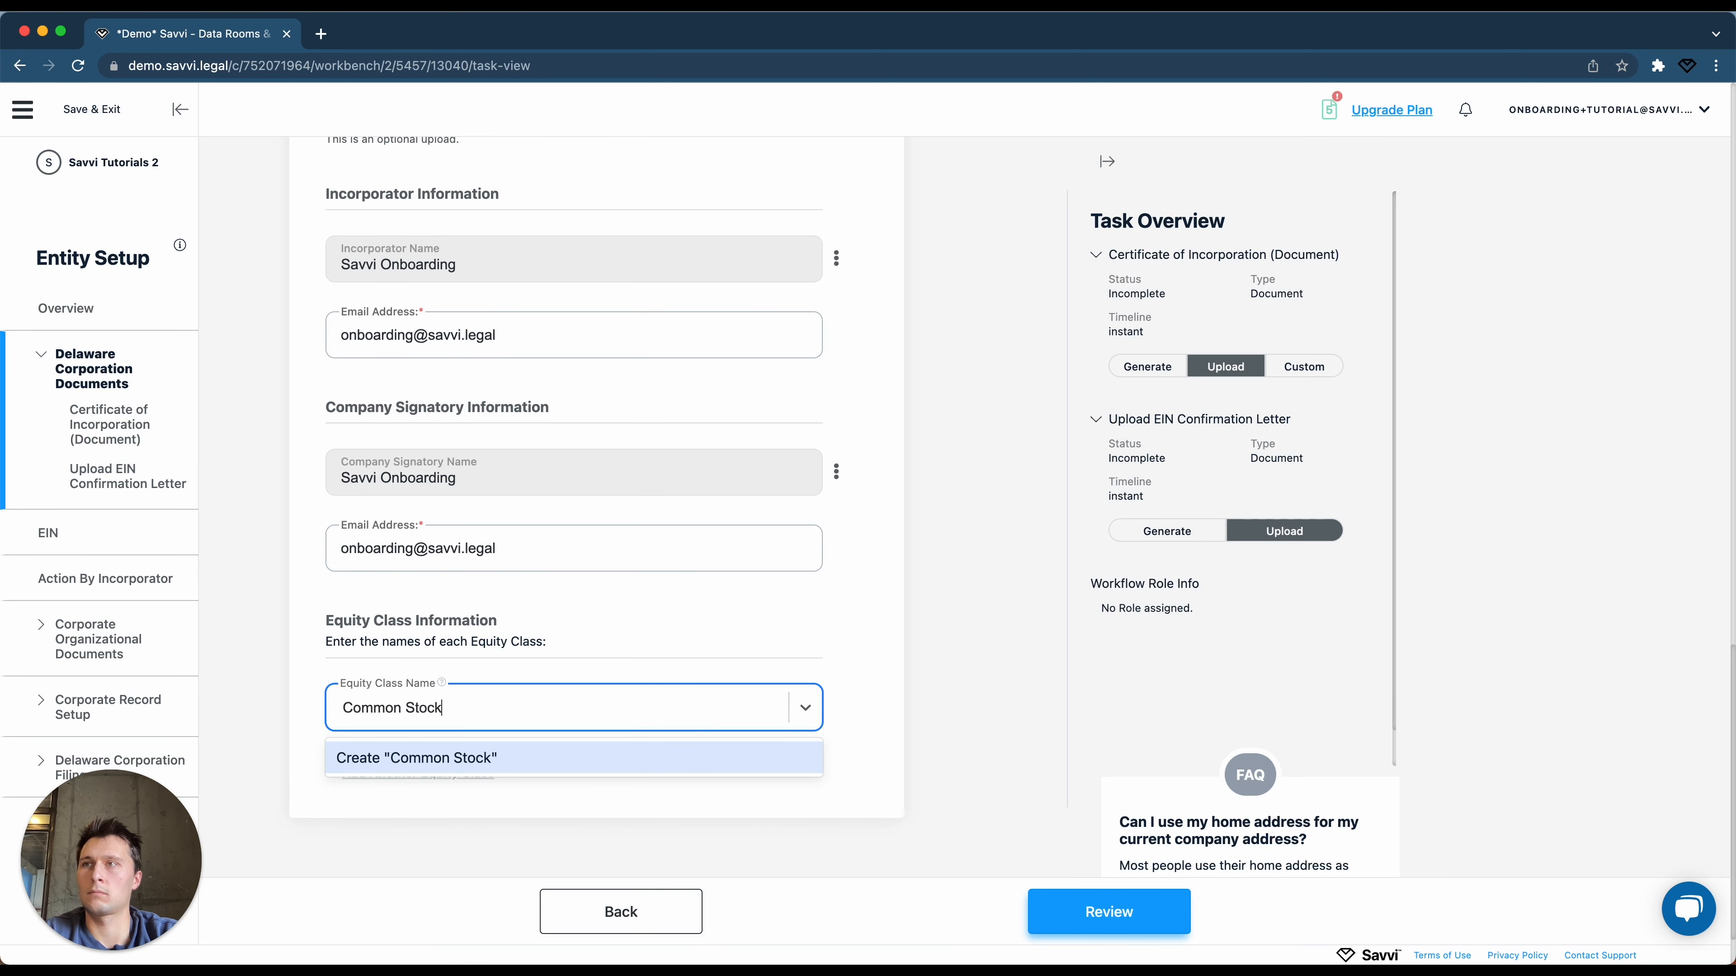
{"action": "left_click", "coordinate": [426, 756]}
{"action": "left_click", "coordinate": [423, 647]}
{"action": "type", "text": "1000000"}
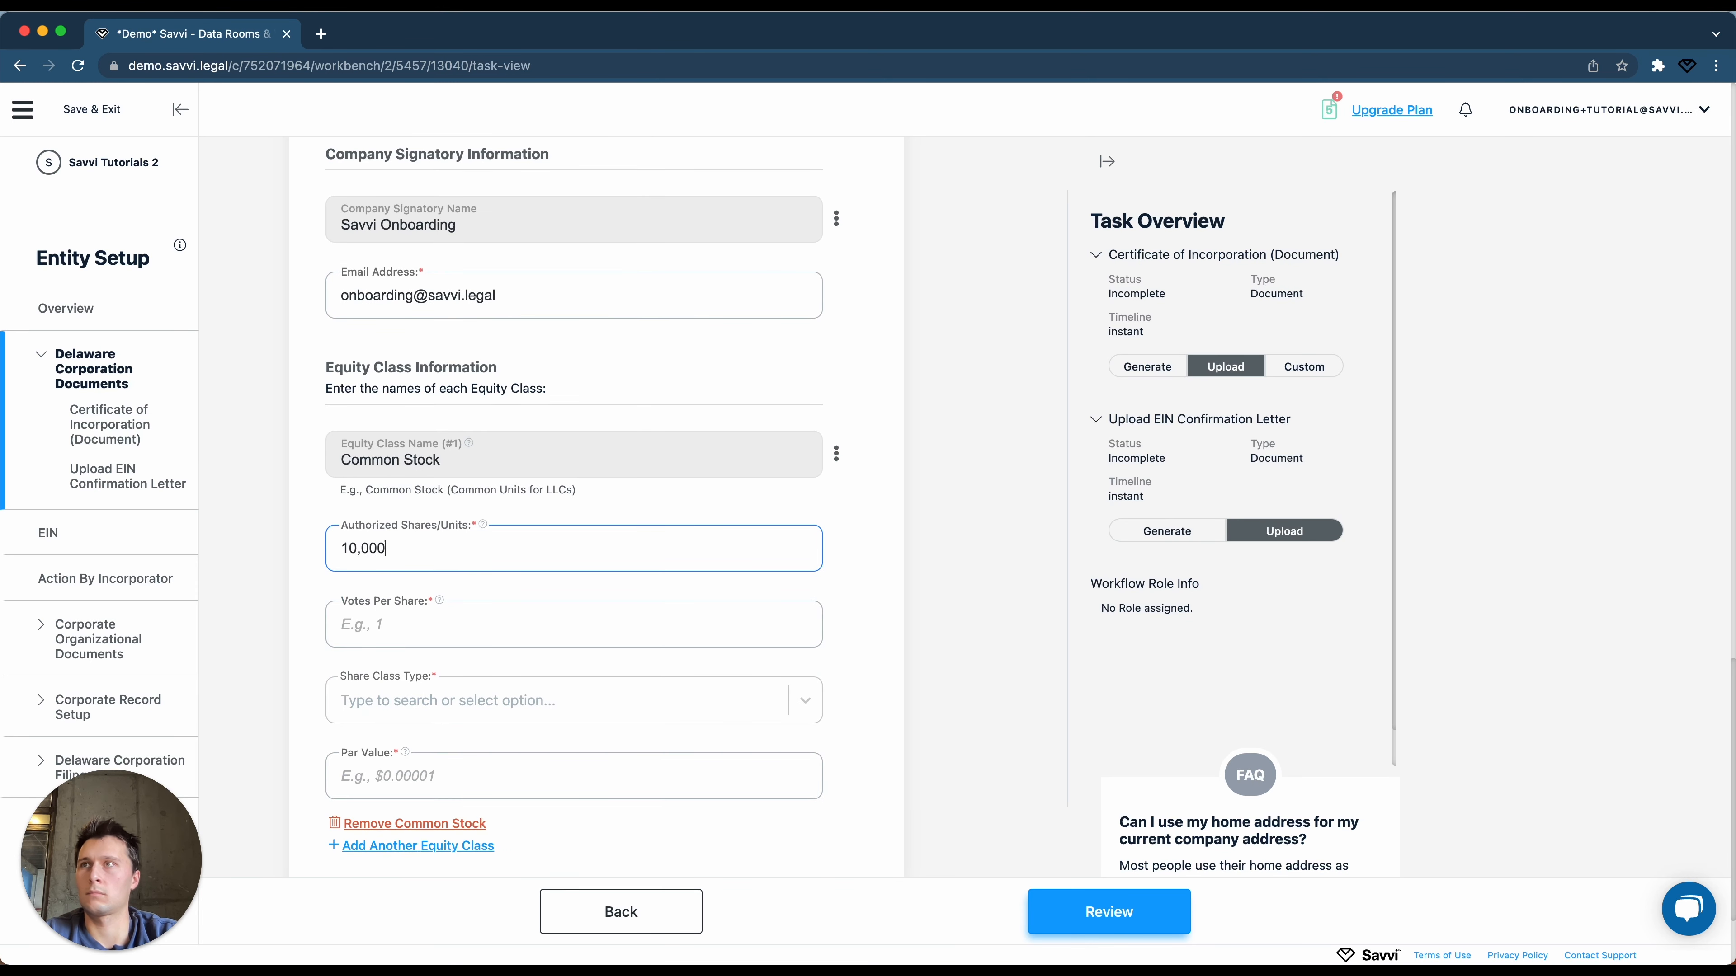
{"action": "left_click", "coordinate": [445, 632]}
{"action": "type", "text": "1"}
{"action": "left_click", "coordinate": [421, 701]}
{"action": "left_click", "coordinate": [415, 753]}
{"action": "type", "text": ".00001"}
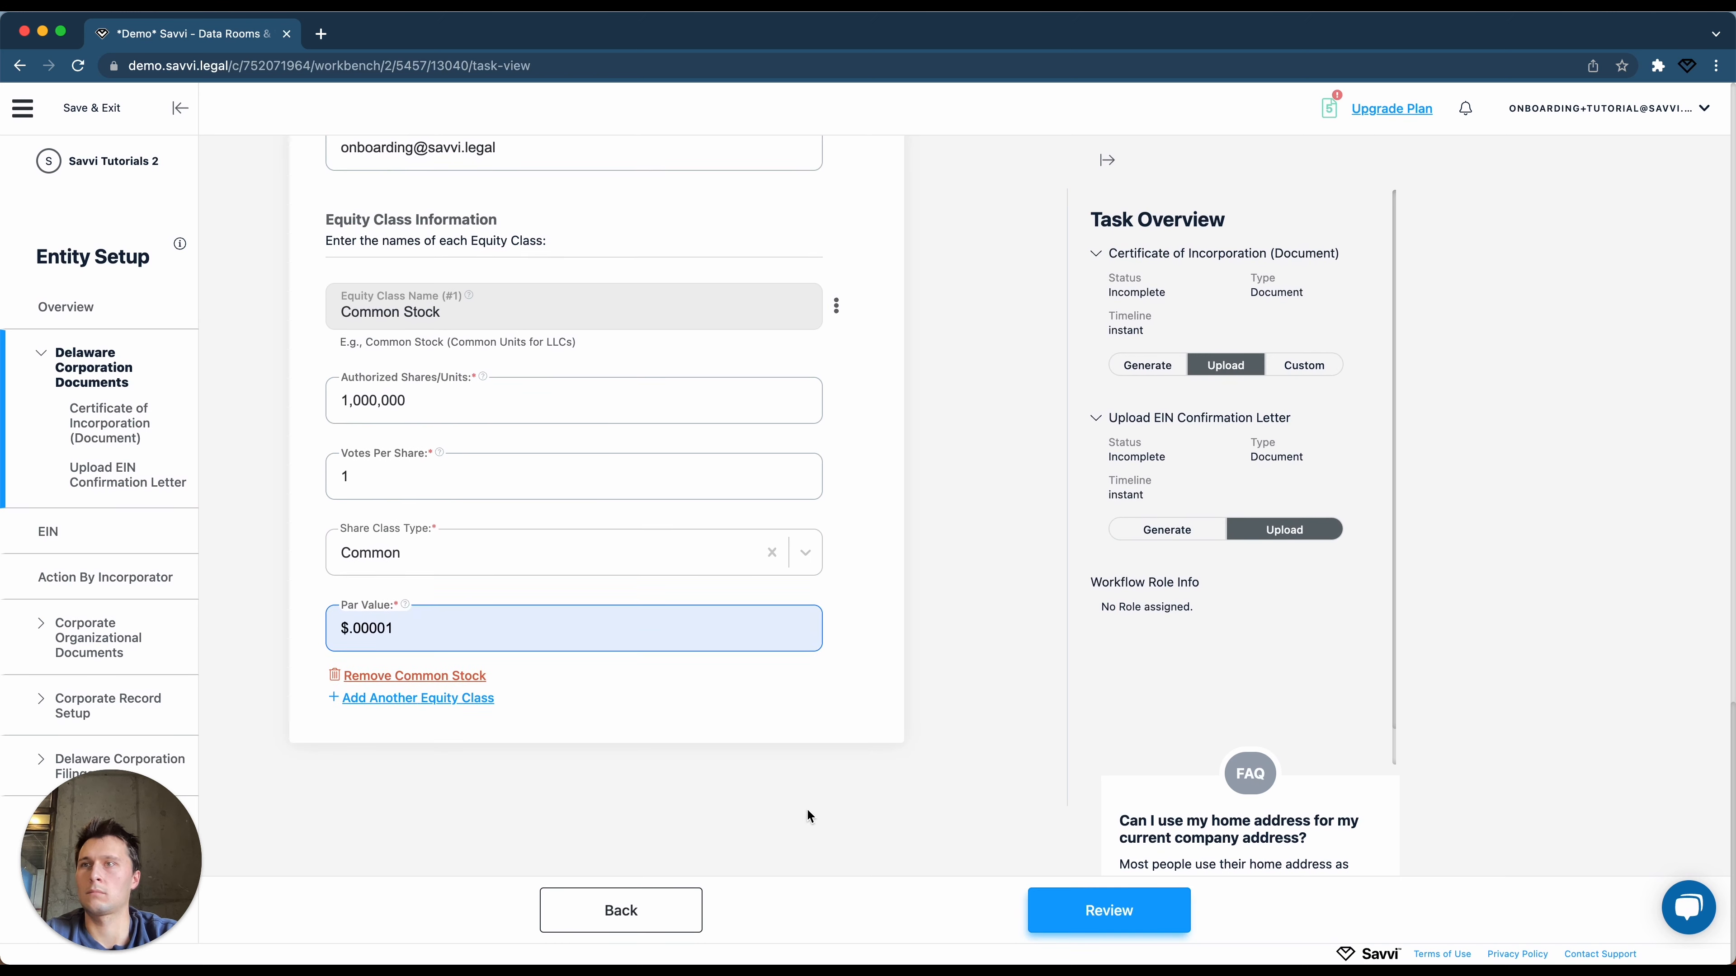
{"action": "left_click", "coordinate": [1128, 910]}
Submit the Delaware Corporation Documents task and finalize it in the Important dialog.
{"action": "left_click", "coordinate": [1128, 910]}
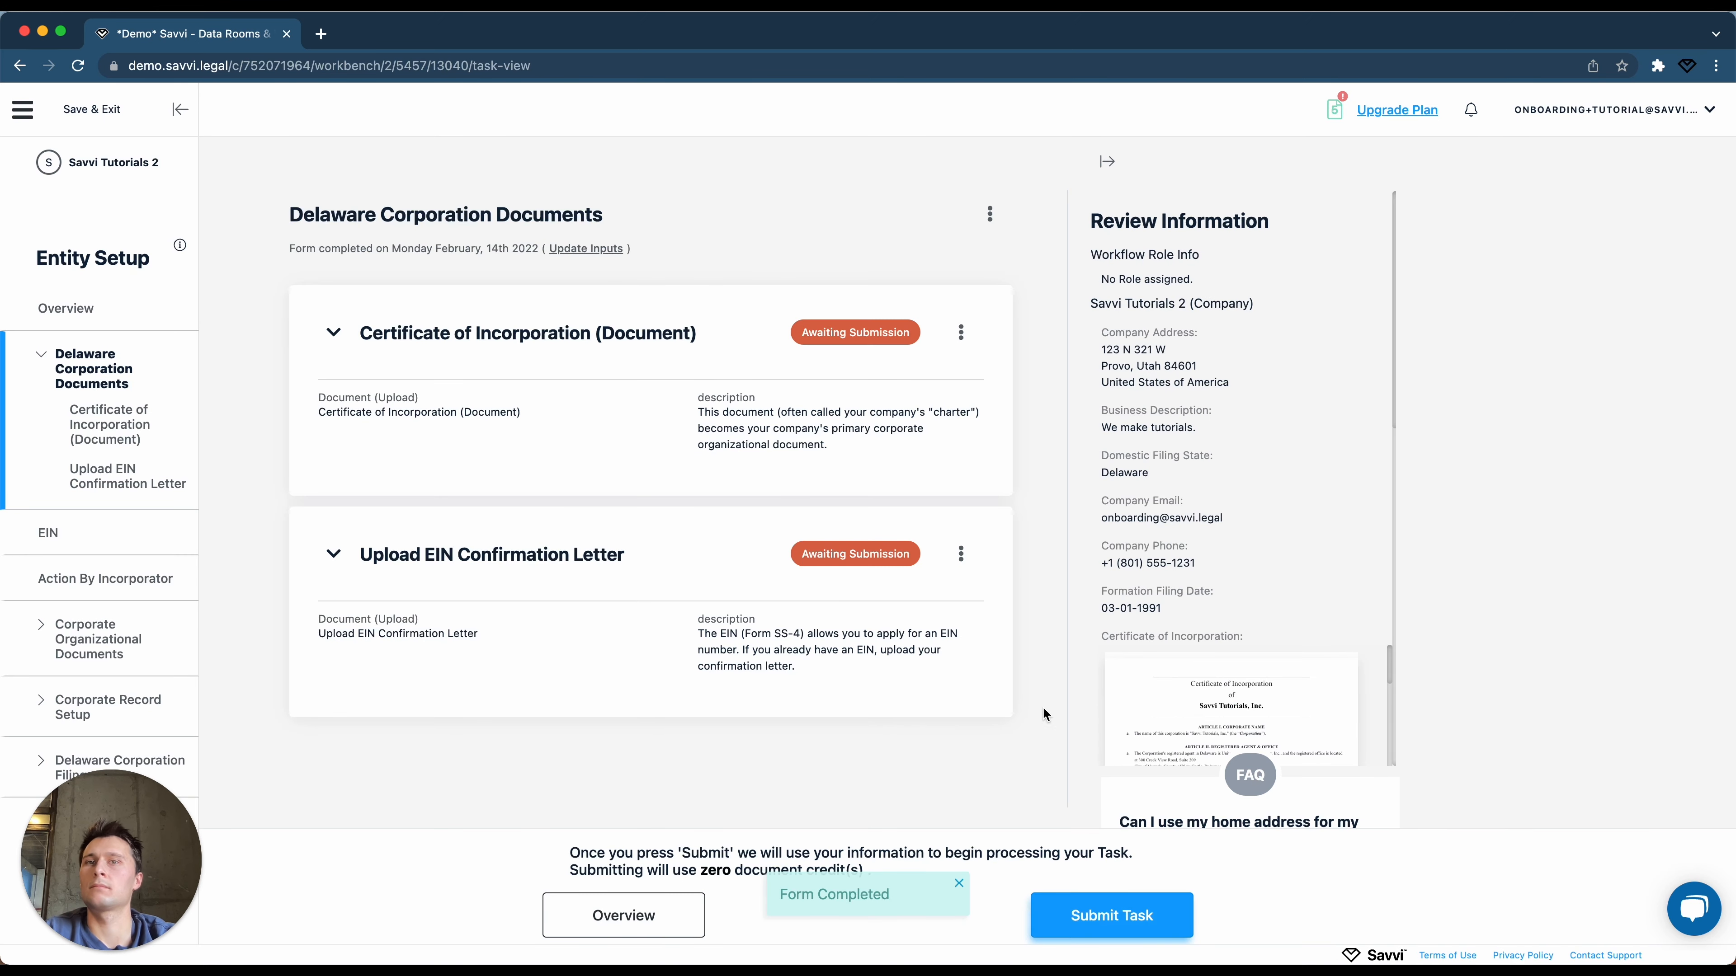
{"action": "scroll", "coordinate": [953, 581], "scroll_direction": "down", "scroll_amount": 3}
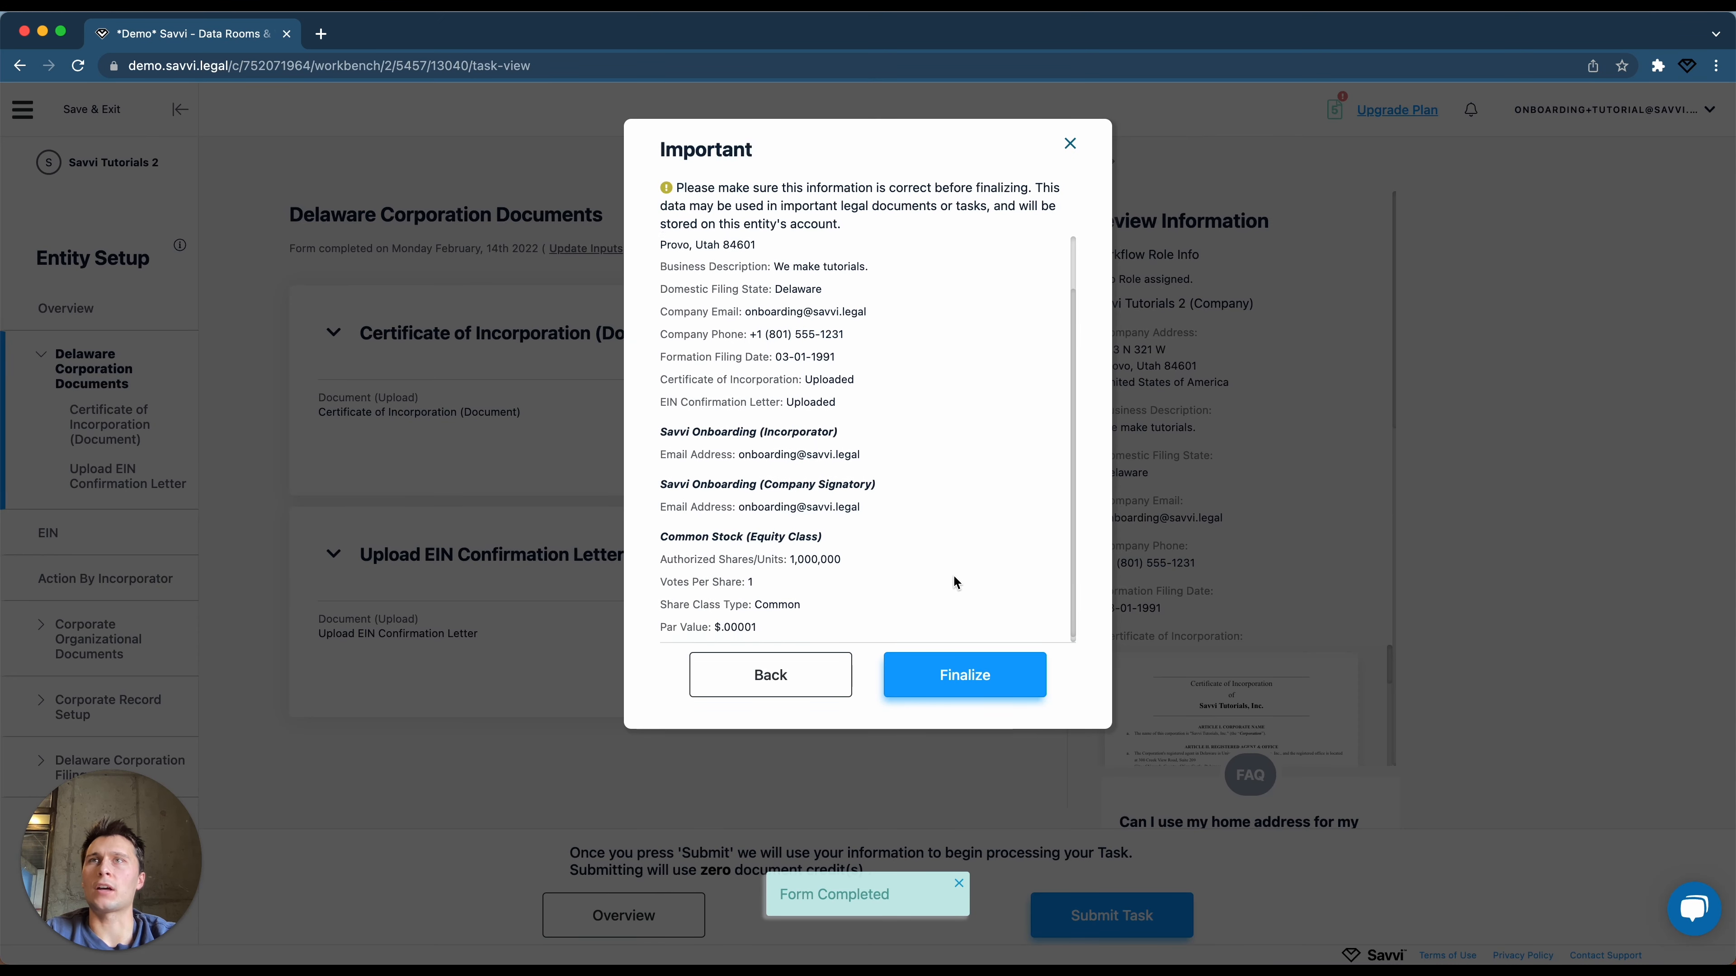
{"action": "left_click", "coordinate": [958, 693]}
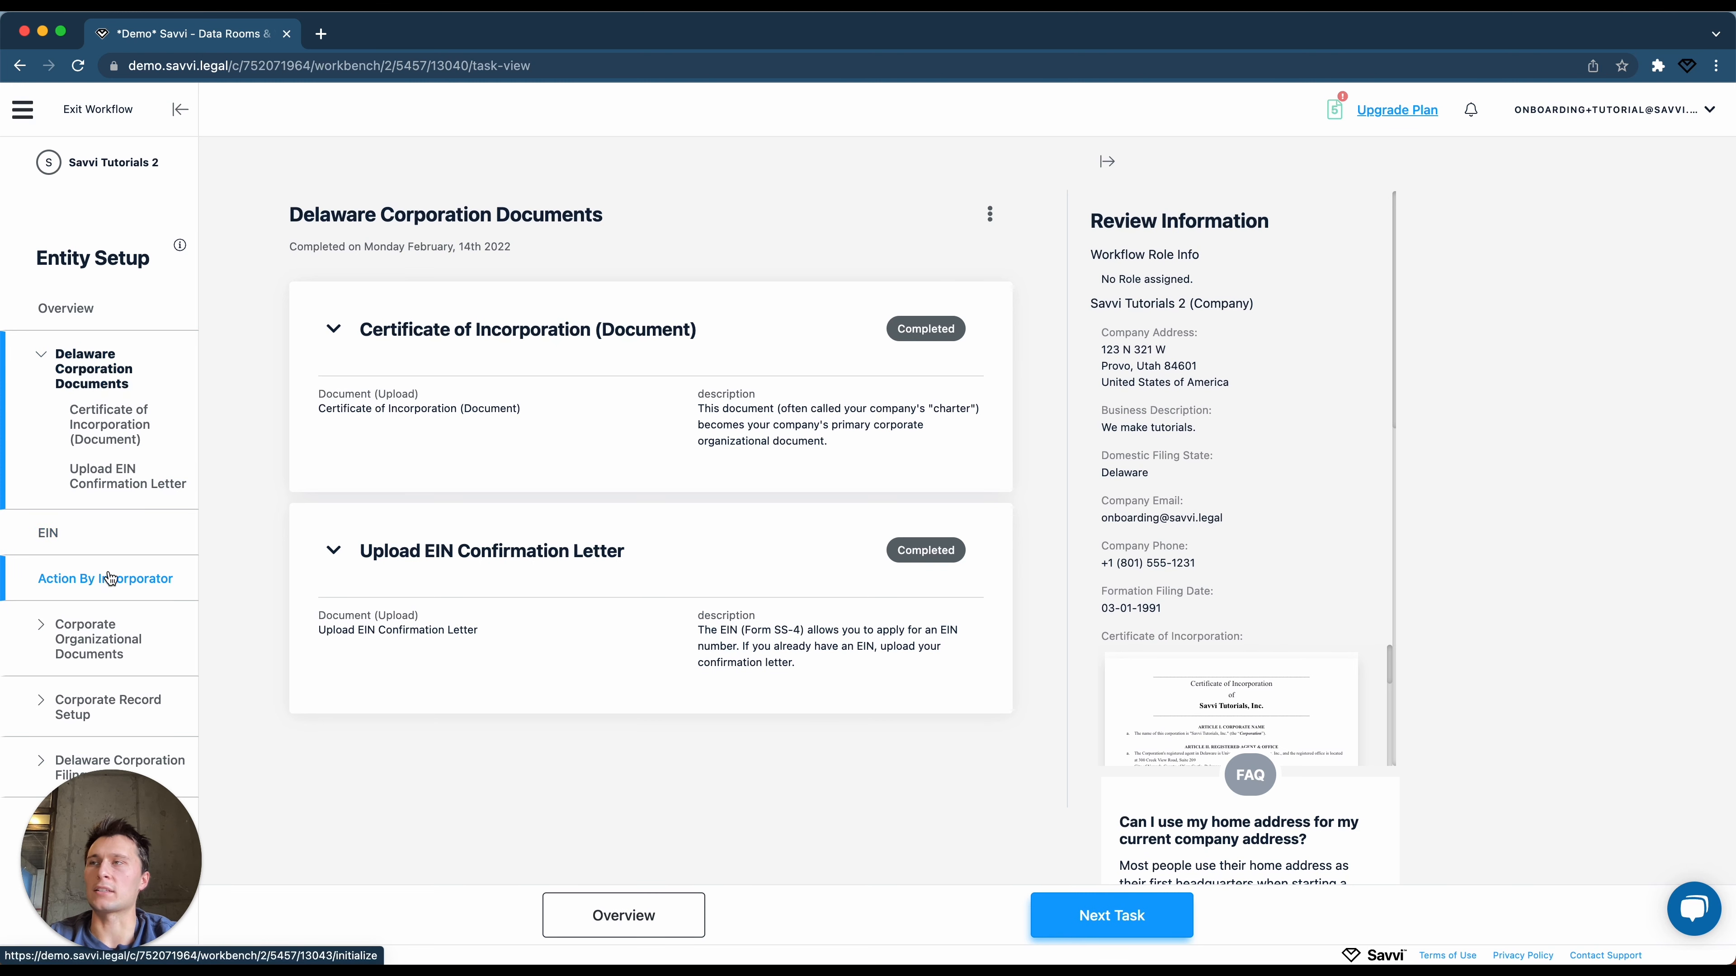
{"action": "left_click", "coordinate": [103, 586]}
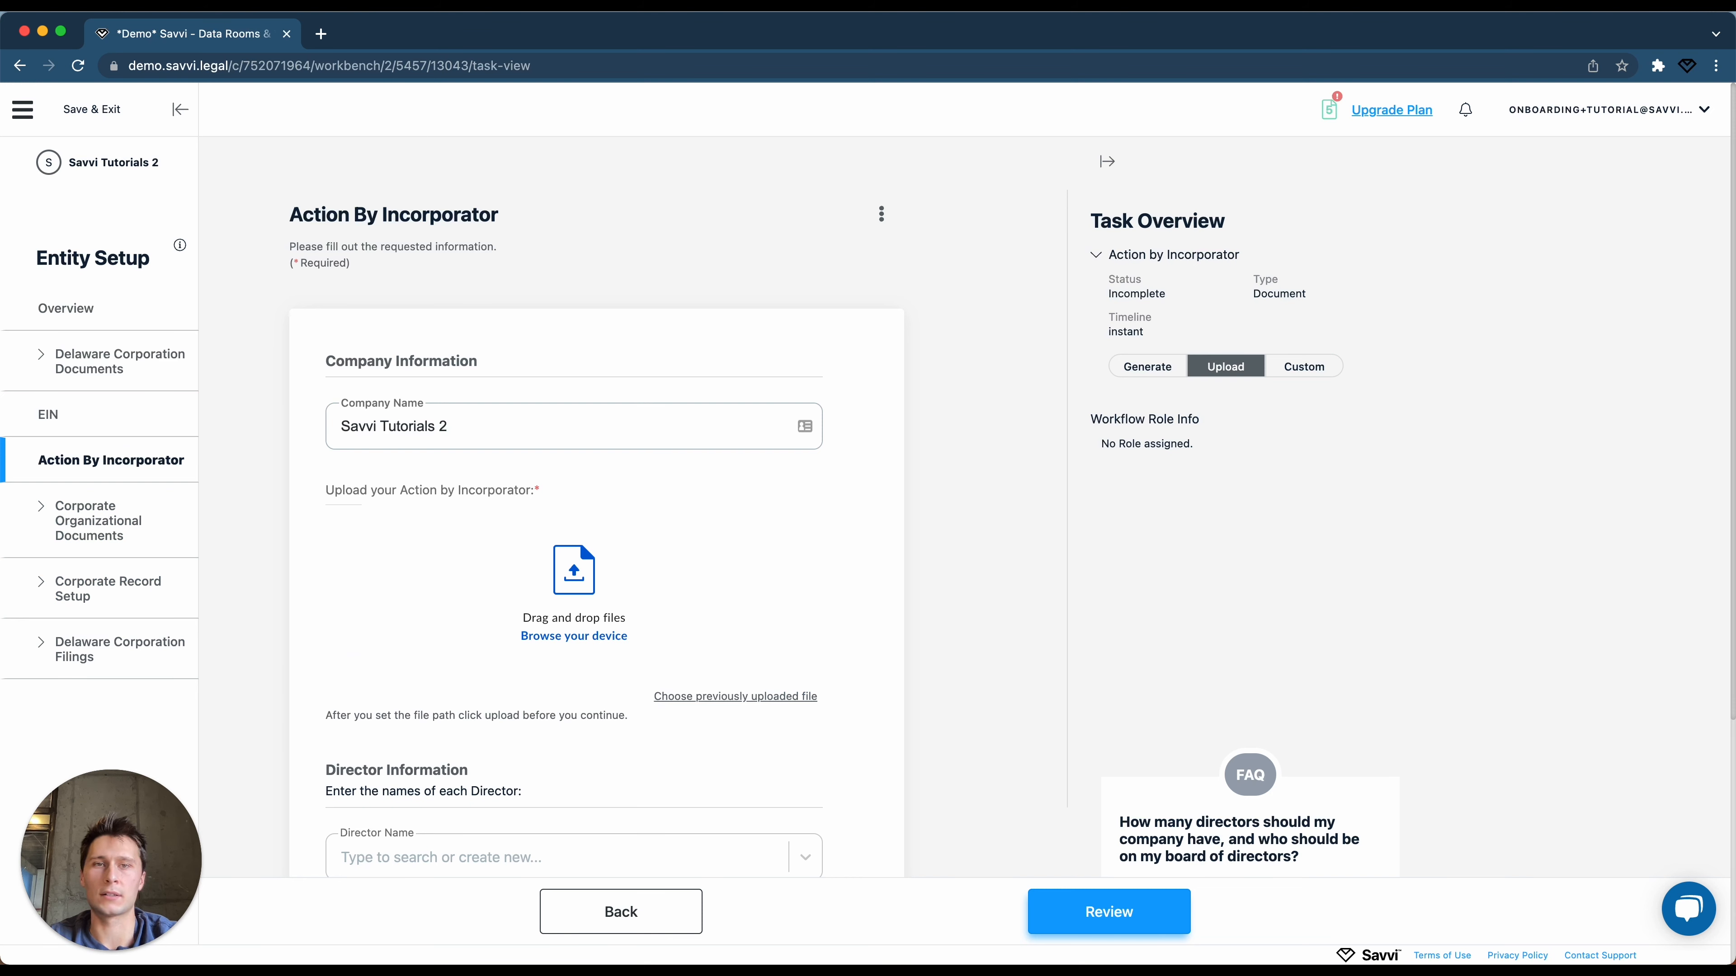
Upload the Action By Incorporator PDF, assign the saved individual as director and incorporator, and submit.
{"action": "left_click_drag", "start_coordinate": [601, 965], "coordinate": [659, 606]}
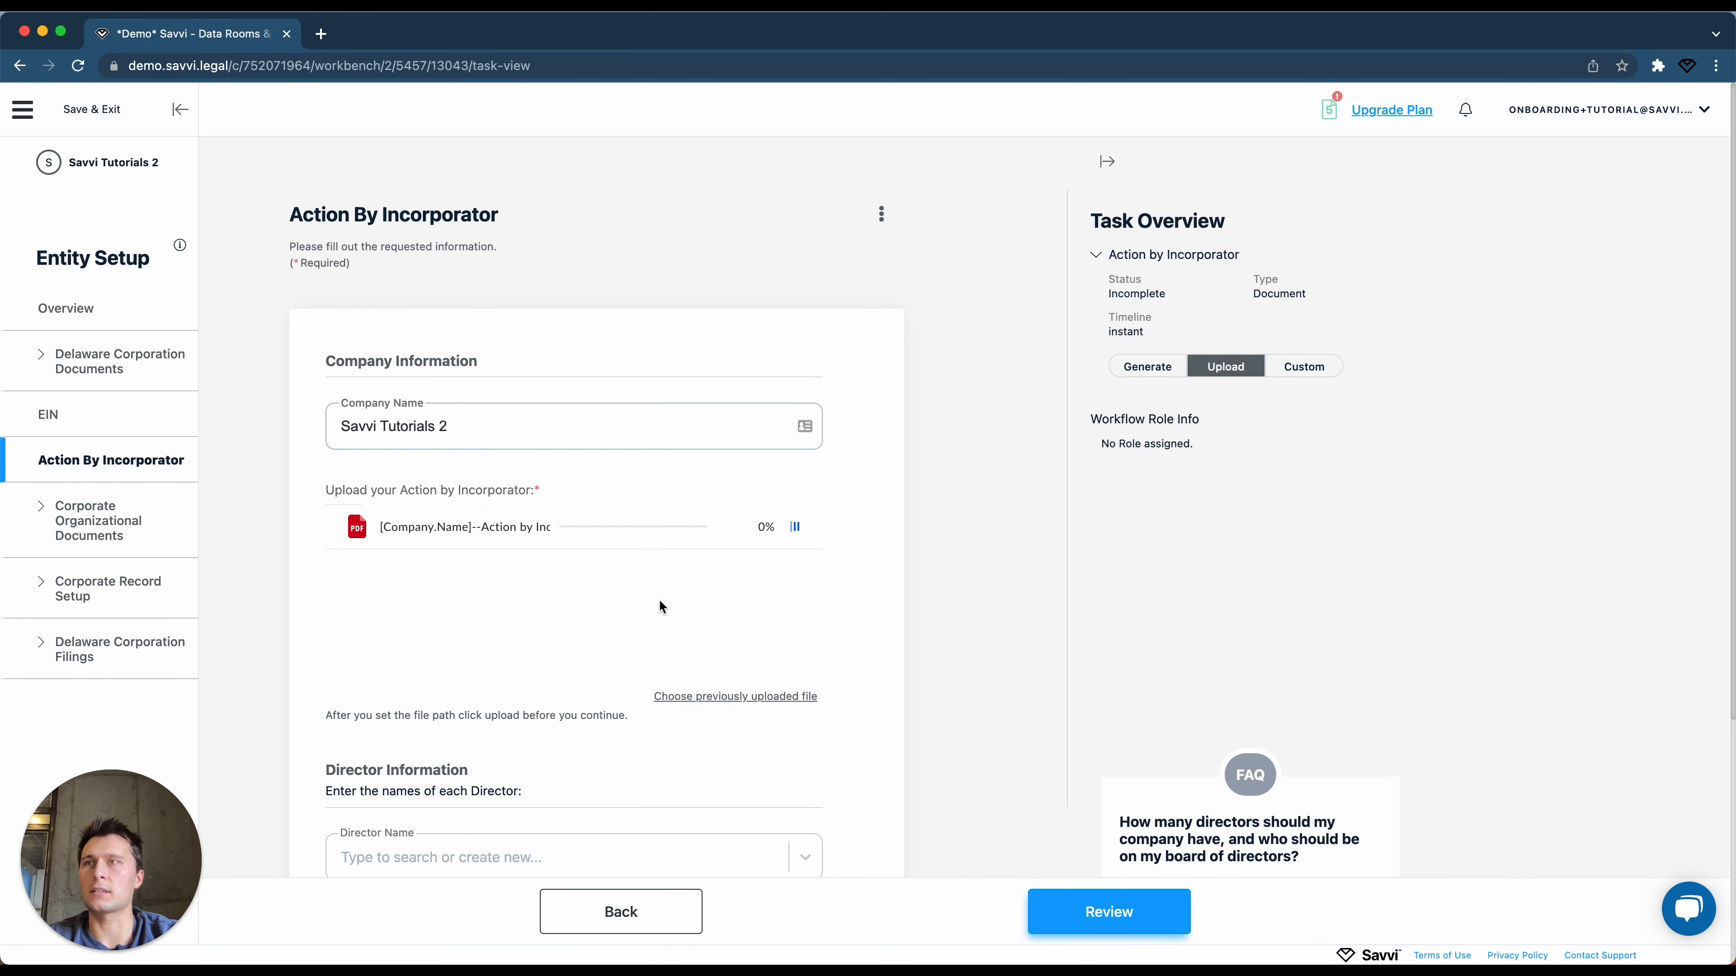
{"action": "scroll", "coordinate": [578, 803], "scroll_direction": "down", "scroll_amount": 3}
{"action": "left_click", "coordinate": [557, 709]}
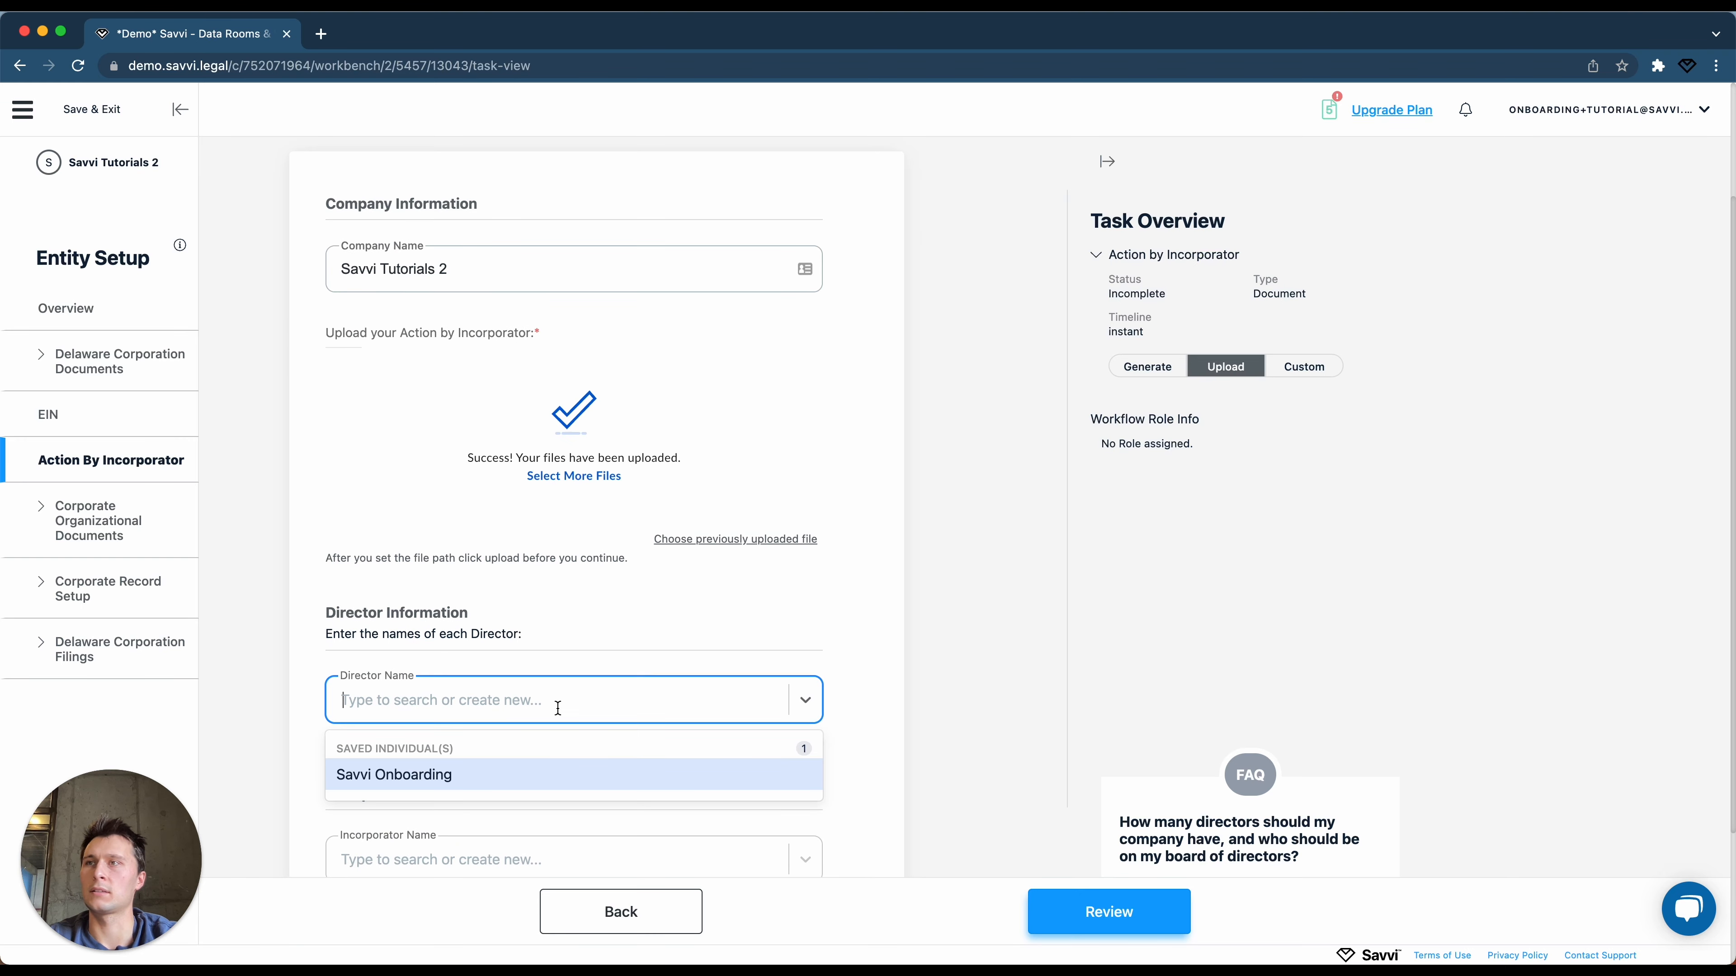
{"action": "left_click", "coordinate": [516, 773]}
{"action": "scroll", "coordinate": [514, 771], "scroll_direction": "down", "scroll_amount": 3}
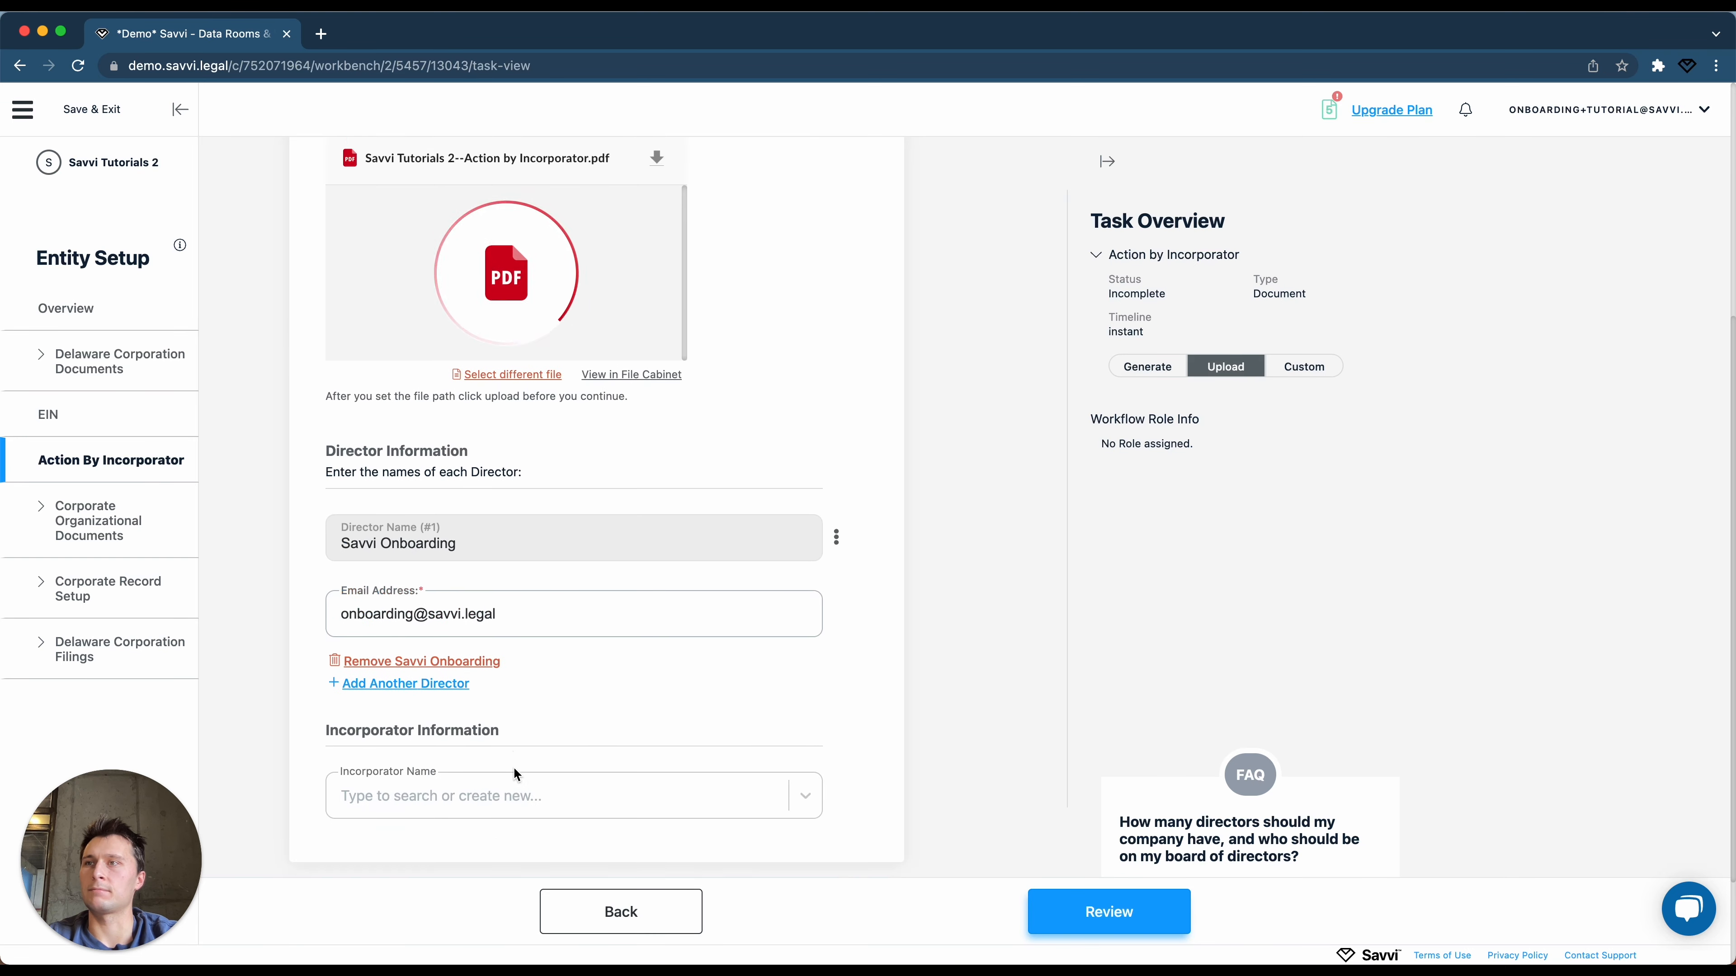
{"action": "left_click", "coordinate": [494, 810]}
{"action": "left_click", "coordinate": [469, 848]}
{"action": "scroll", "coordinate": [469, 856], "scroll_direction": "down", "scroll_amount": 3}
{"action": "left_click", "coordinate": [1075, 907]}
{"action": "left_click", "coordinate": [987, 414]}
{"action": "left_click", "coordinate": [76, 471]}
{"action": "left_click", "coordinate": [409, 579]}
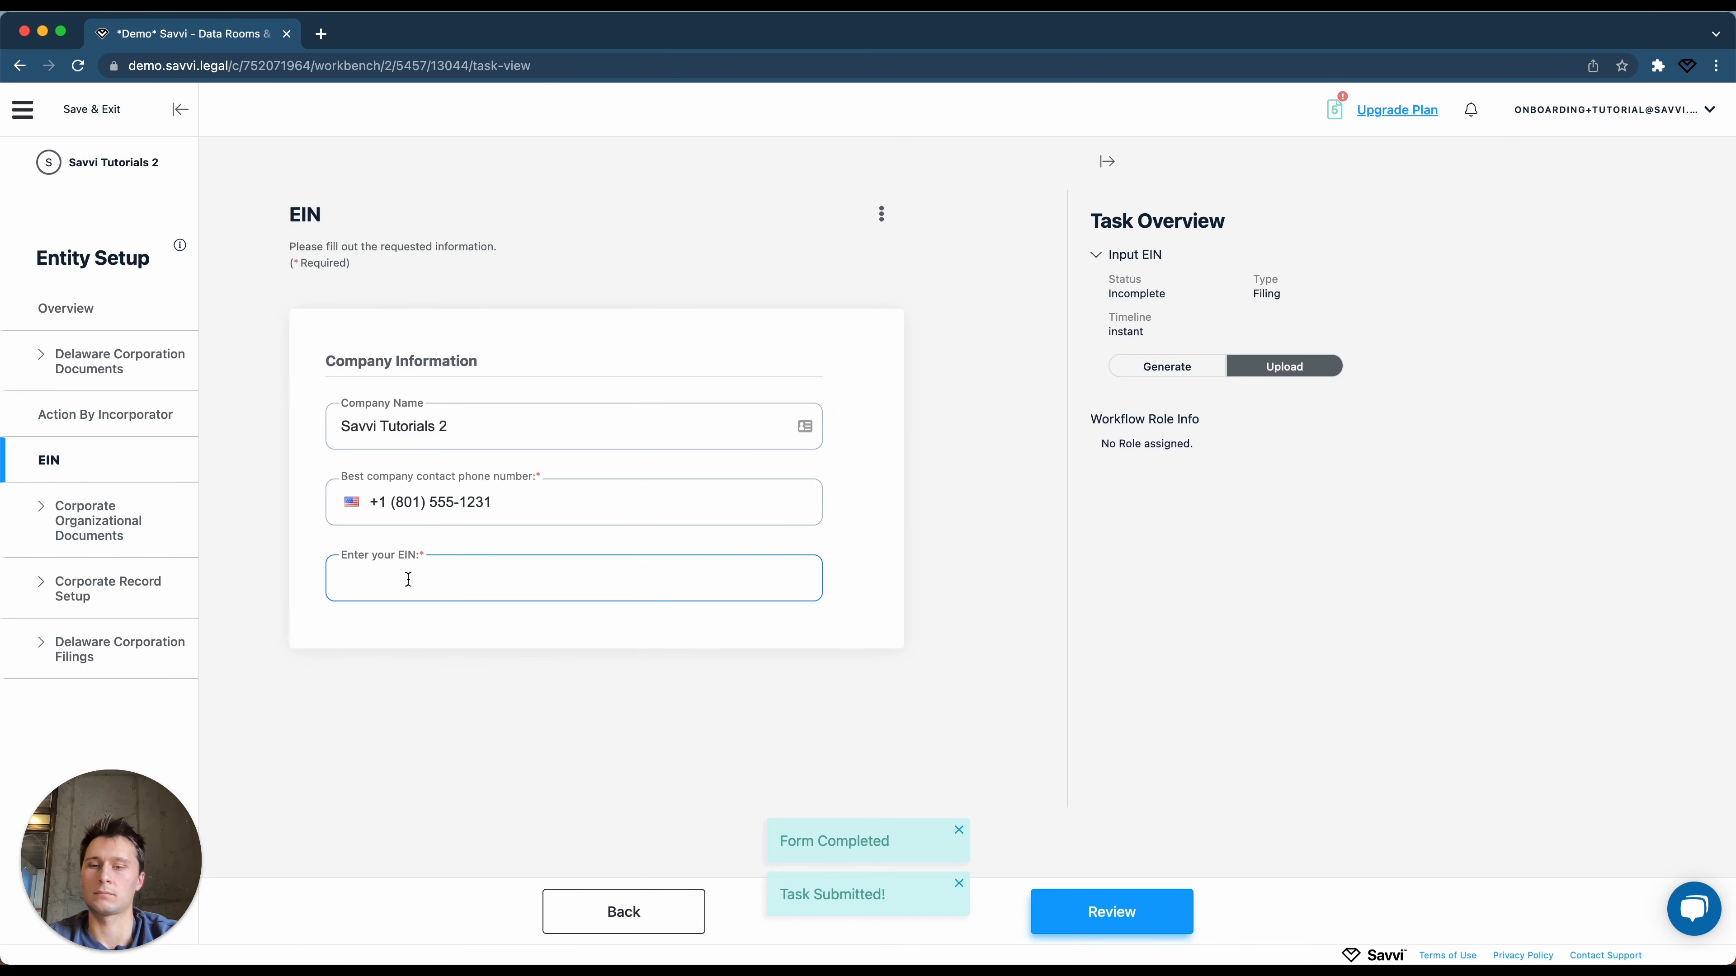
{"action": "type", "text": "5551241241"}
{"action": "left_click", "coordinate": [1112, 911]}
{"action": "left_click", "coordinate": [1112, 915]}
{"action": "left_click", "coordinate": [932, 337]}
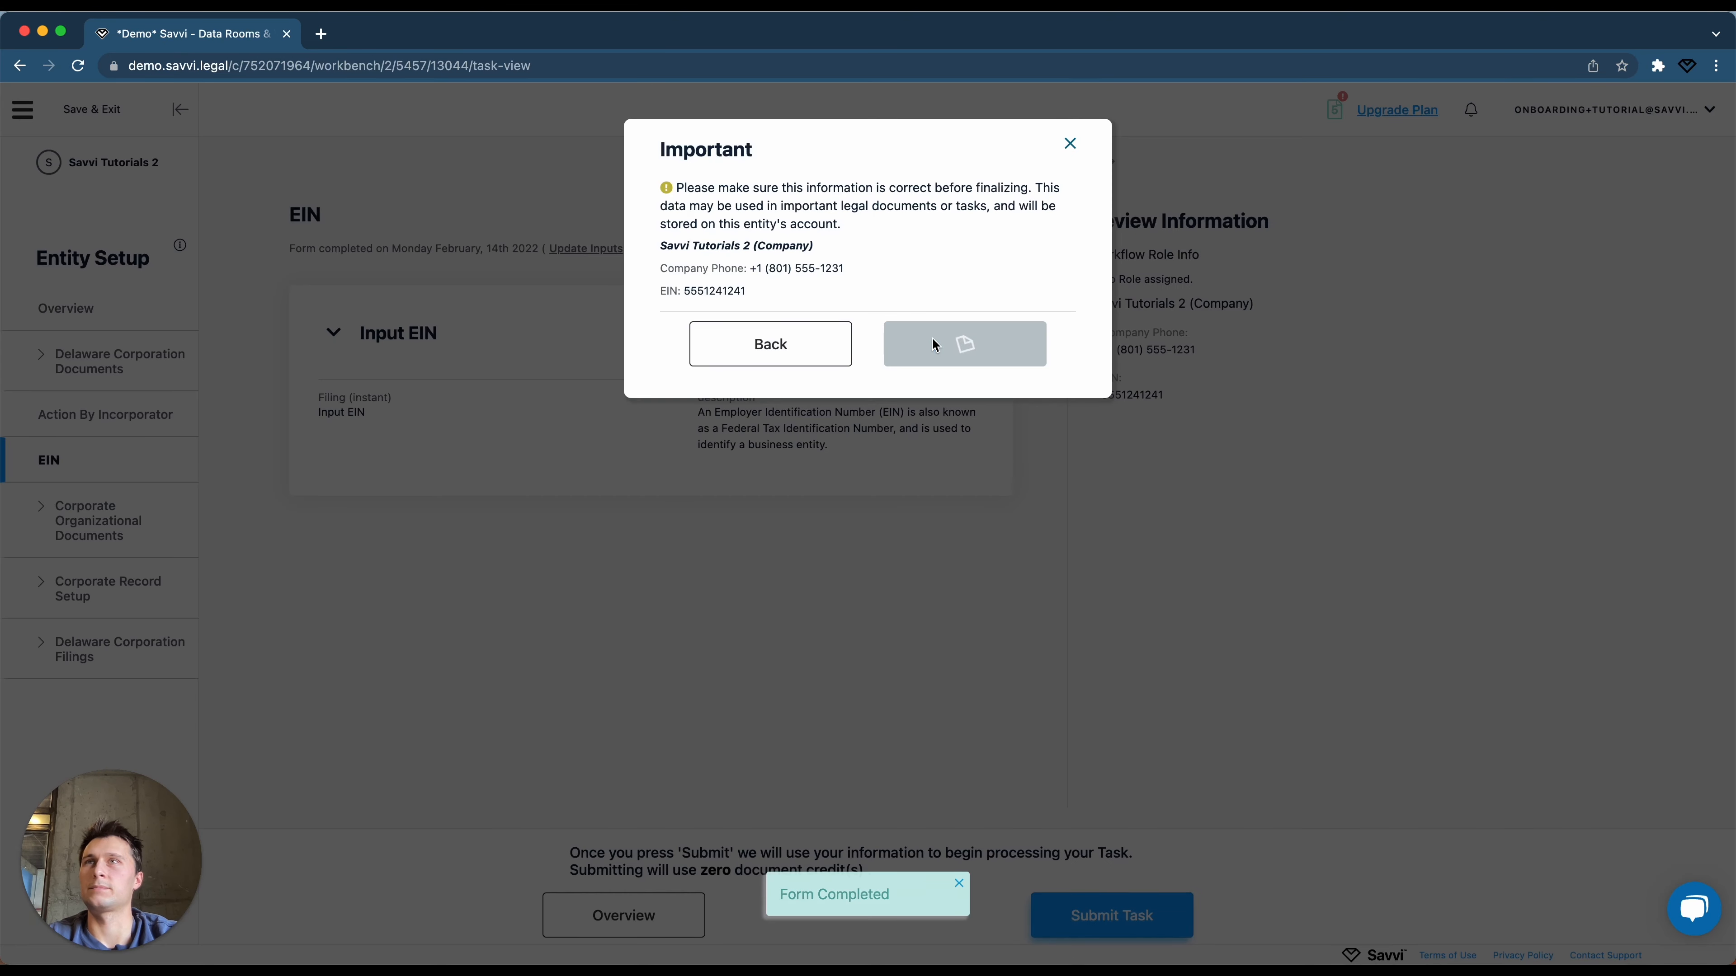
Open Corporate Organizational Documents and upload the Bylaws and Board Consent PDFs.
{"action": "left_click", "coordinate": [126, 477]}
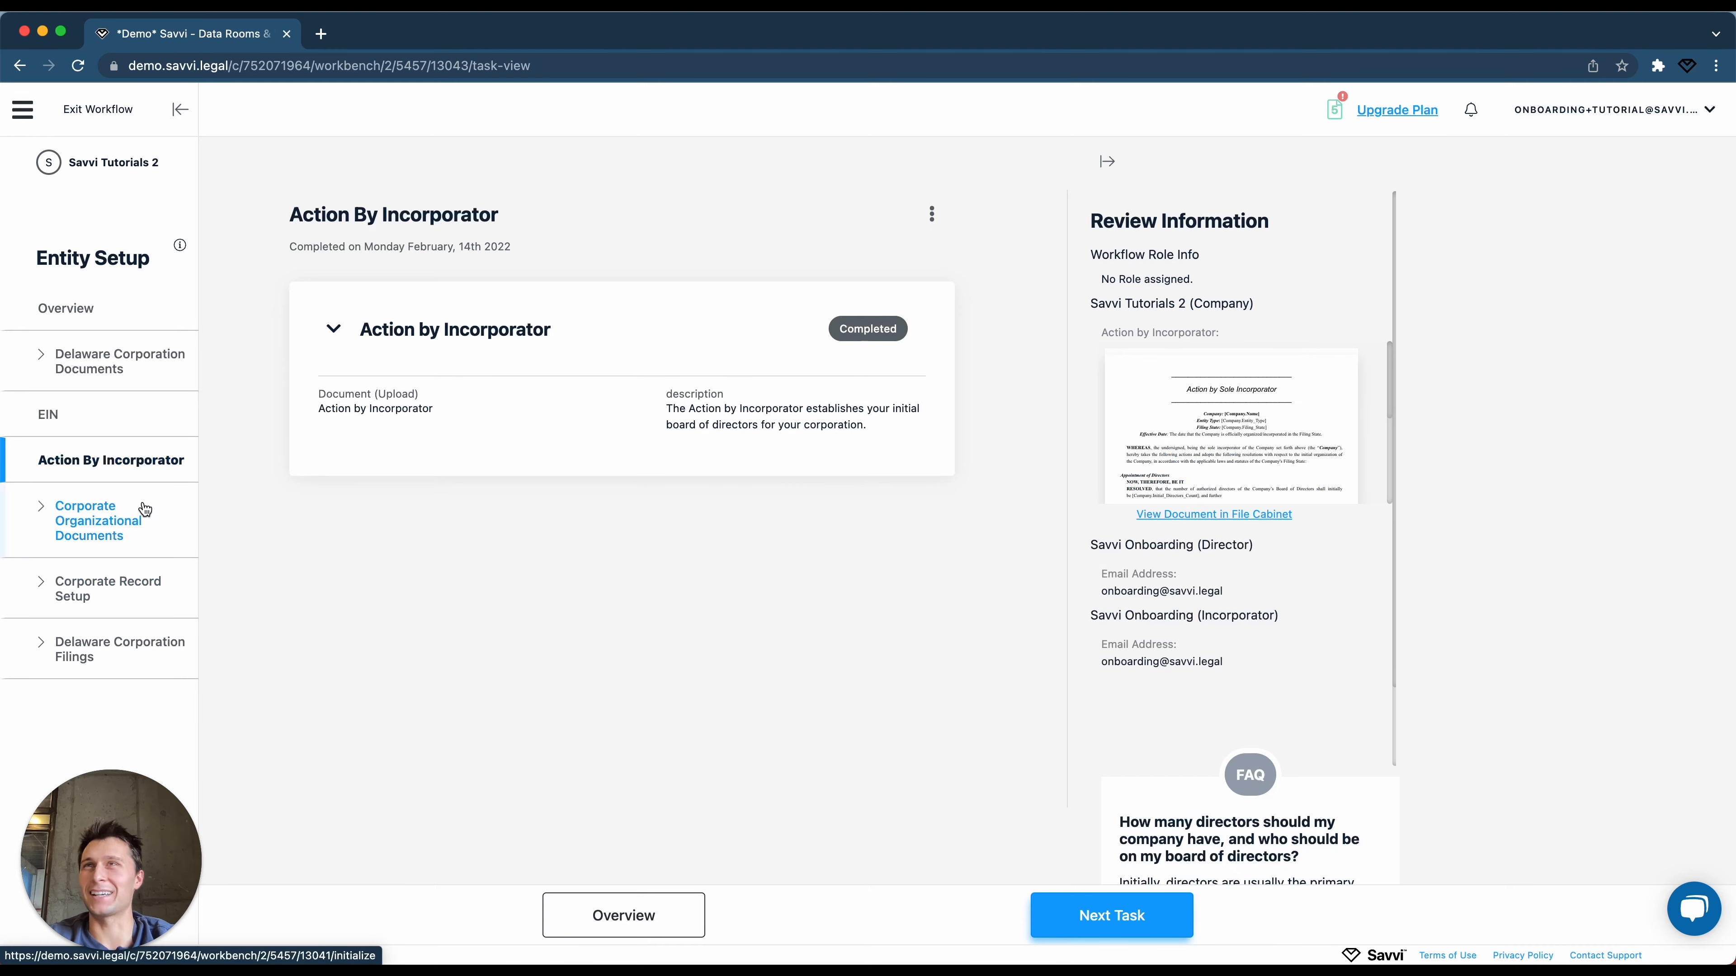
{"action": "left_click", "coordinate": [134, 508]}
{"action": "left_click_drag", "start_coordinate": [775, 705], "coordinate": [547, 670]}
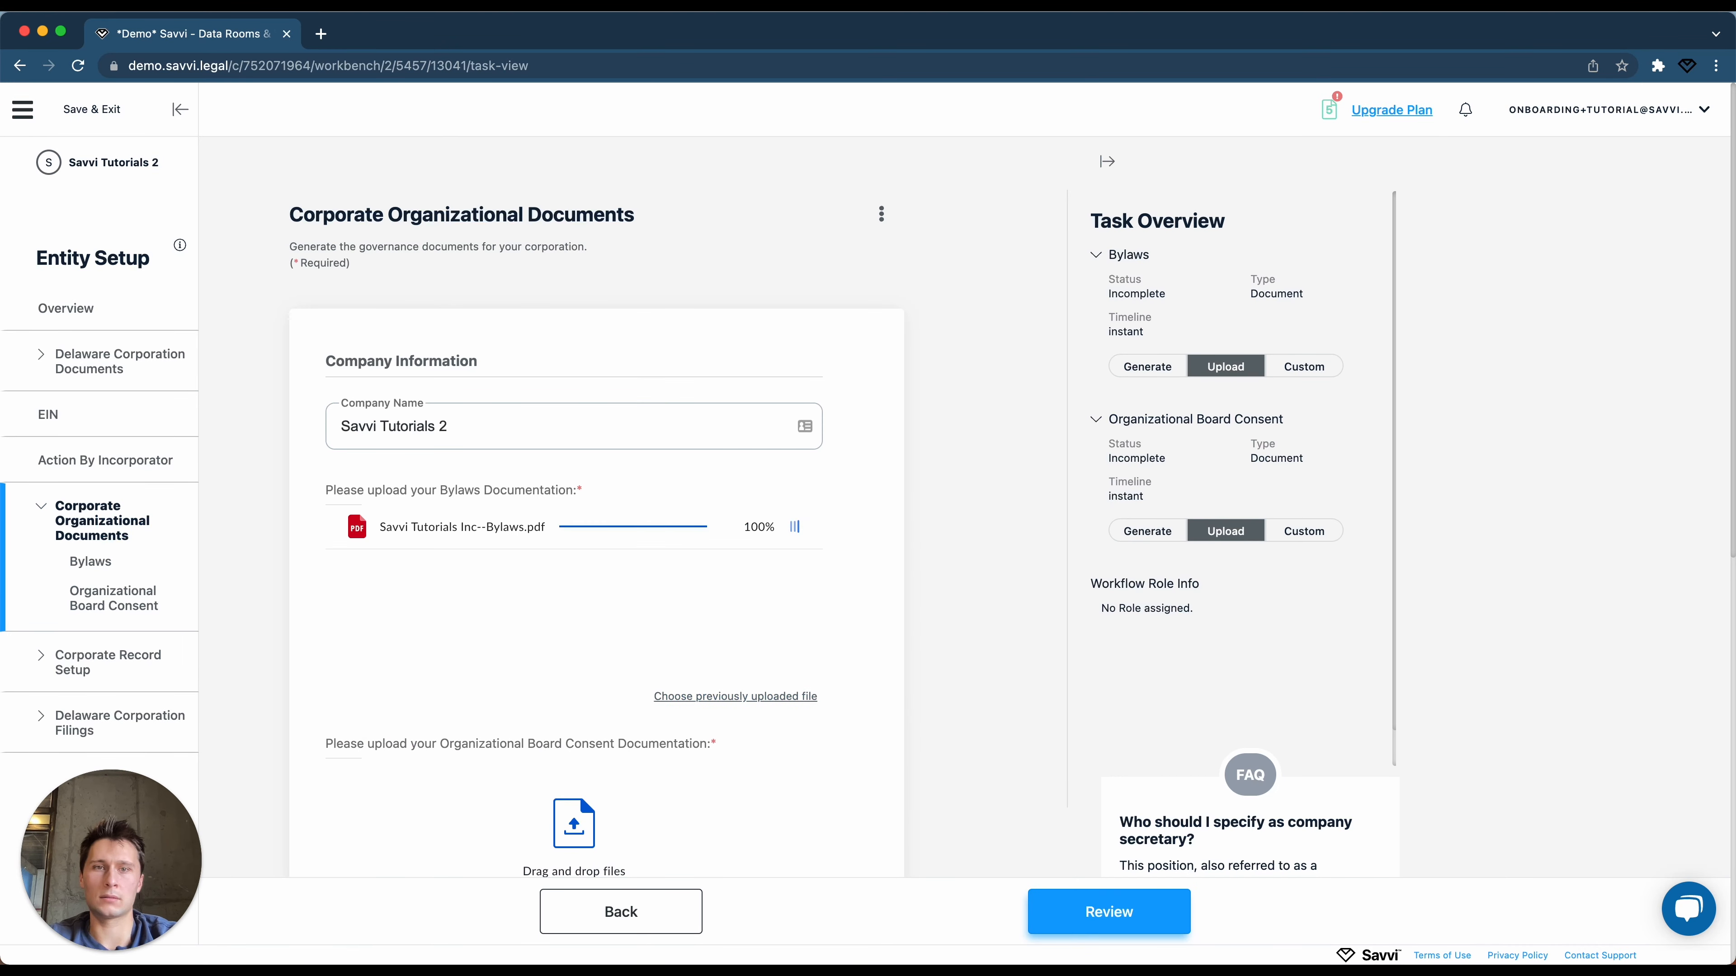
{"action": "left_click_drag", "start_coordinate": [601, 924], "coordinate": [664, 854]}
Choose the existing user as company secretary with the title President.
{"action": "scroll", "coordinate": [636, 765], "scroll_direction": "down", "scroll_amount": 6}
{"action": "left_click", "coordinate": [585, 664]}
{"action": "left_click", "coordinate": [546, 724]}
{"action": "scroll", "coordinate": [500, 812], "scroll_direction": "down", "scroll_amount": 2}
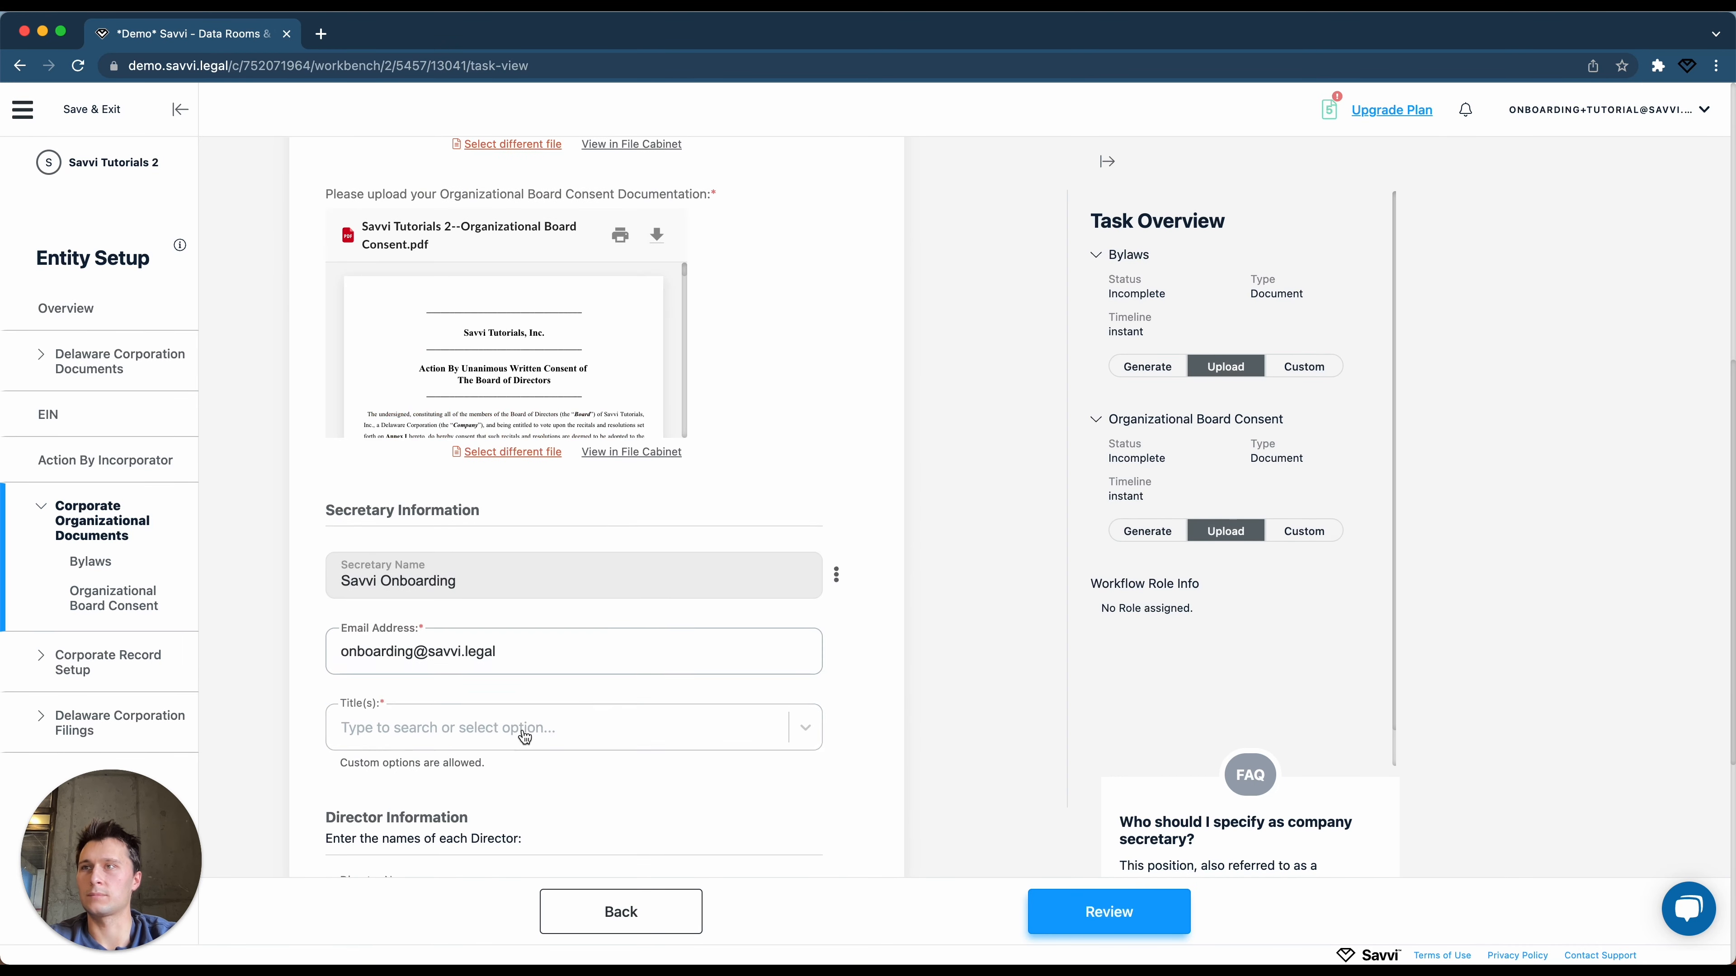
{"action": "left_click", "coordinate": [522, 734]}
{"action": "left_click", "coordinate": [473, 498]}
{"action": "scroll", "coordinate": [464, 595], "scroll_direction": "down", "scroll_amount": 3}
Make the existing user Director #1 and Officer #1, and add Secretary to their titles.
{"action": "left_click", "coordinate": [454, 687]}
{"action": "left_click", "coordinate": [451, 748]}
{"action": "scroll", "coordinate": [437, 786], "scroll_direction": "down", "scroll_amount": 1}
{"action": "left_click", "coordinate": [428, 858]}
{"action": "left_click", "coordinate": [427, 913]}
{"action": "scroll", "coordinate": [426, 766], "scroll_direction": "down", "scroll_amount": 3}
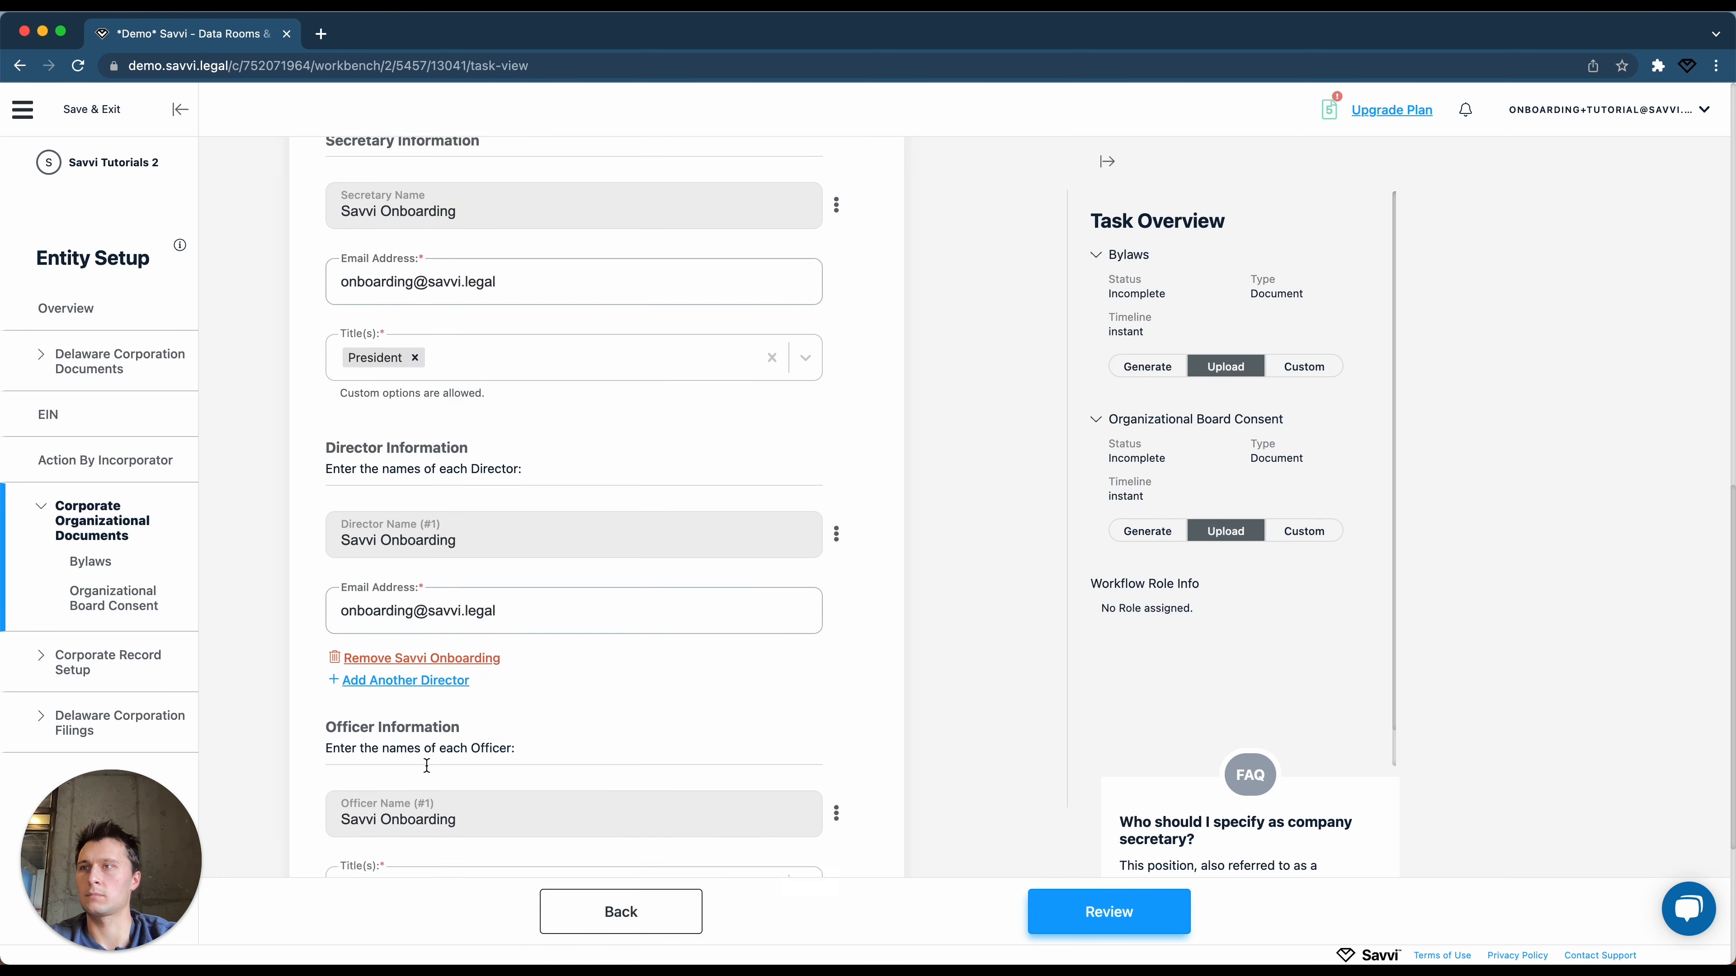
{"action": "scroll", "coordinate": [463, 269], "scroll_direction": "up", "scroll_amount": 1}
{"action": "left_click", "coordinate": [463, 268]}
{"action": "left_click", "coordinate": [472, 322]}
{"action": "left_click", "coordinate": [901, 372]}
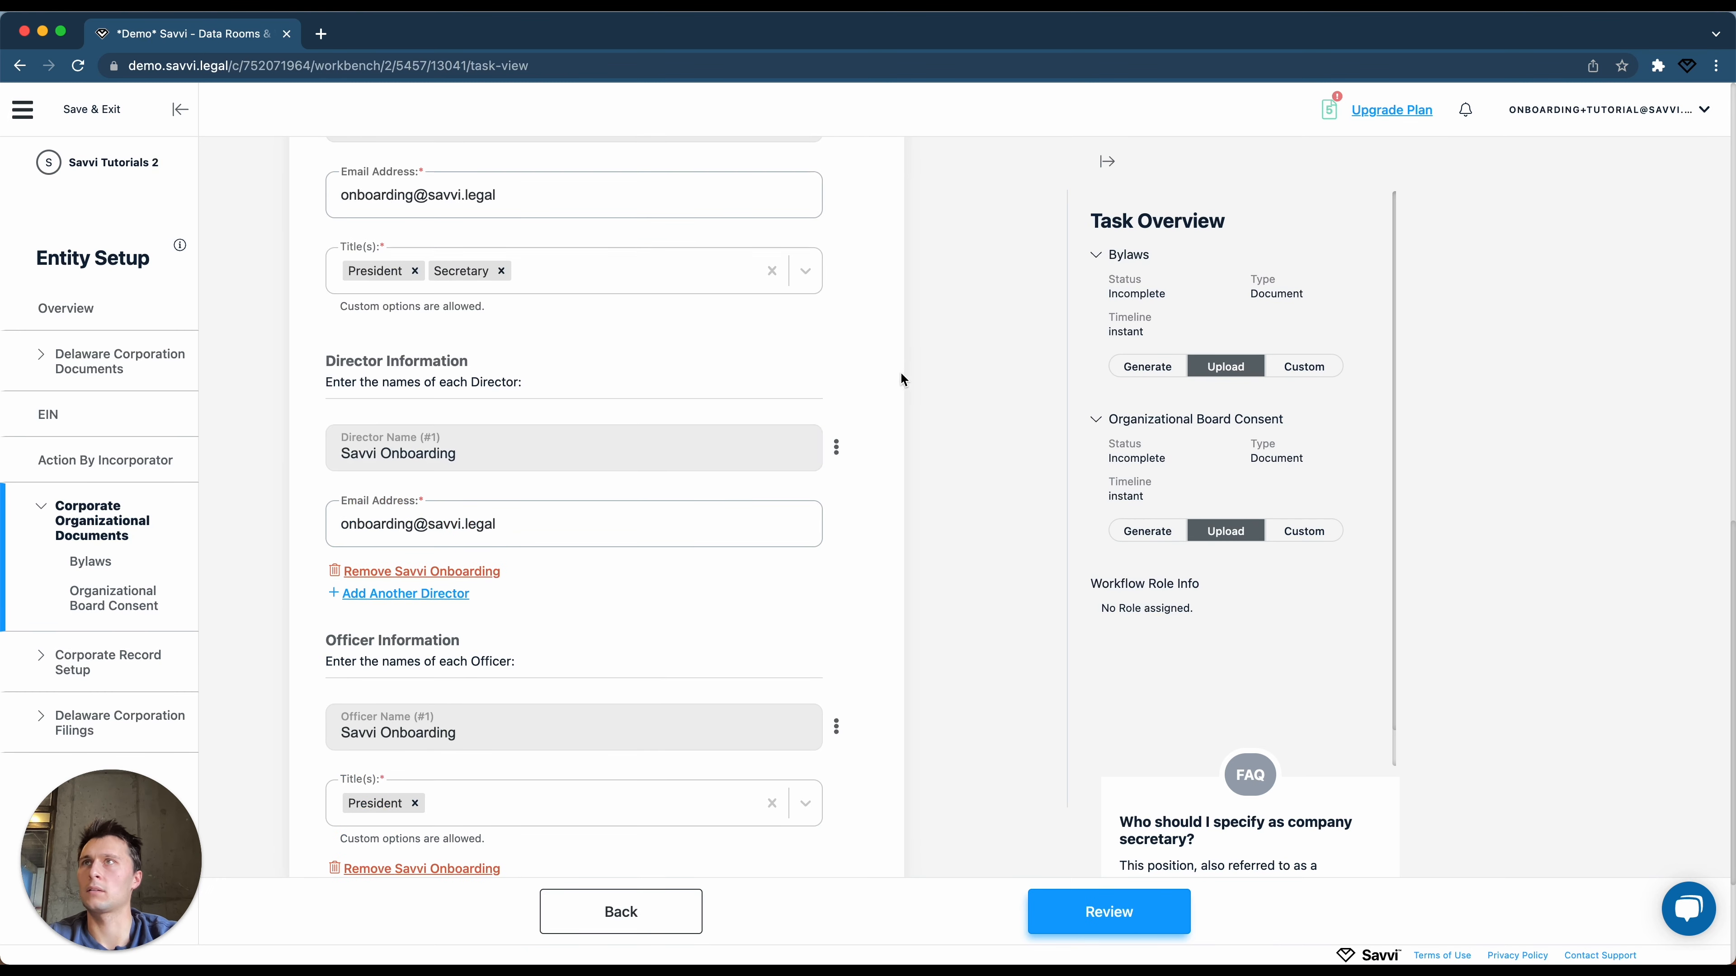
Review, submit and finalize the organizational documents task.
{"action": "scroll", "coordinate": [901, 410], "scroll_direction": "down", "scroll_amount": 3}
{"action": "left_click", "coordinate": [1108, 911]}
{"action": "left_click", "coordinate": [1111, 915]}
{"action": "left_click", "coordinate": [937, 520]}
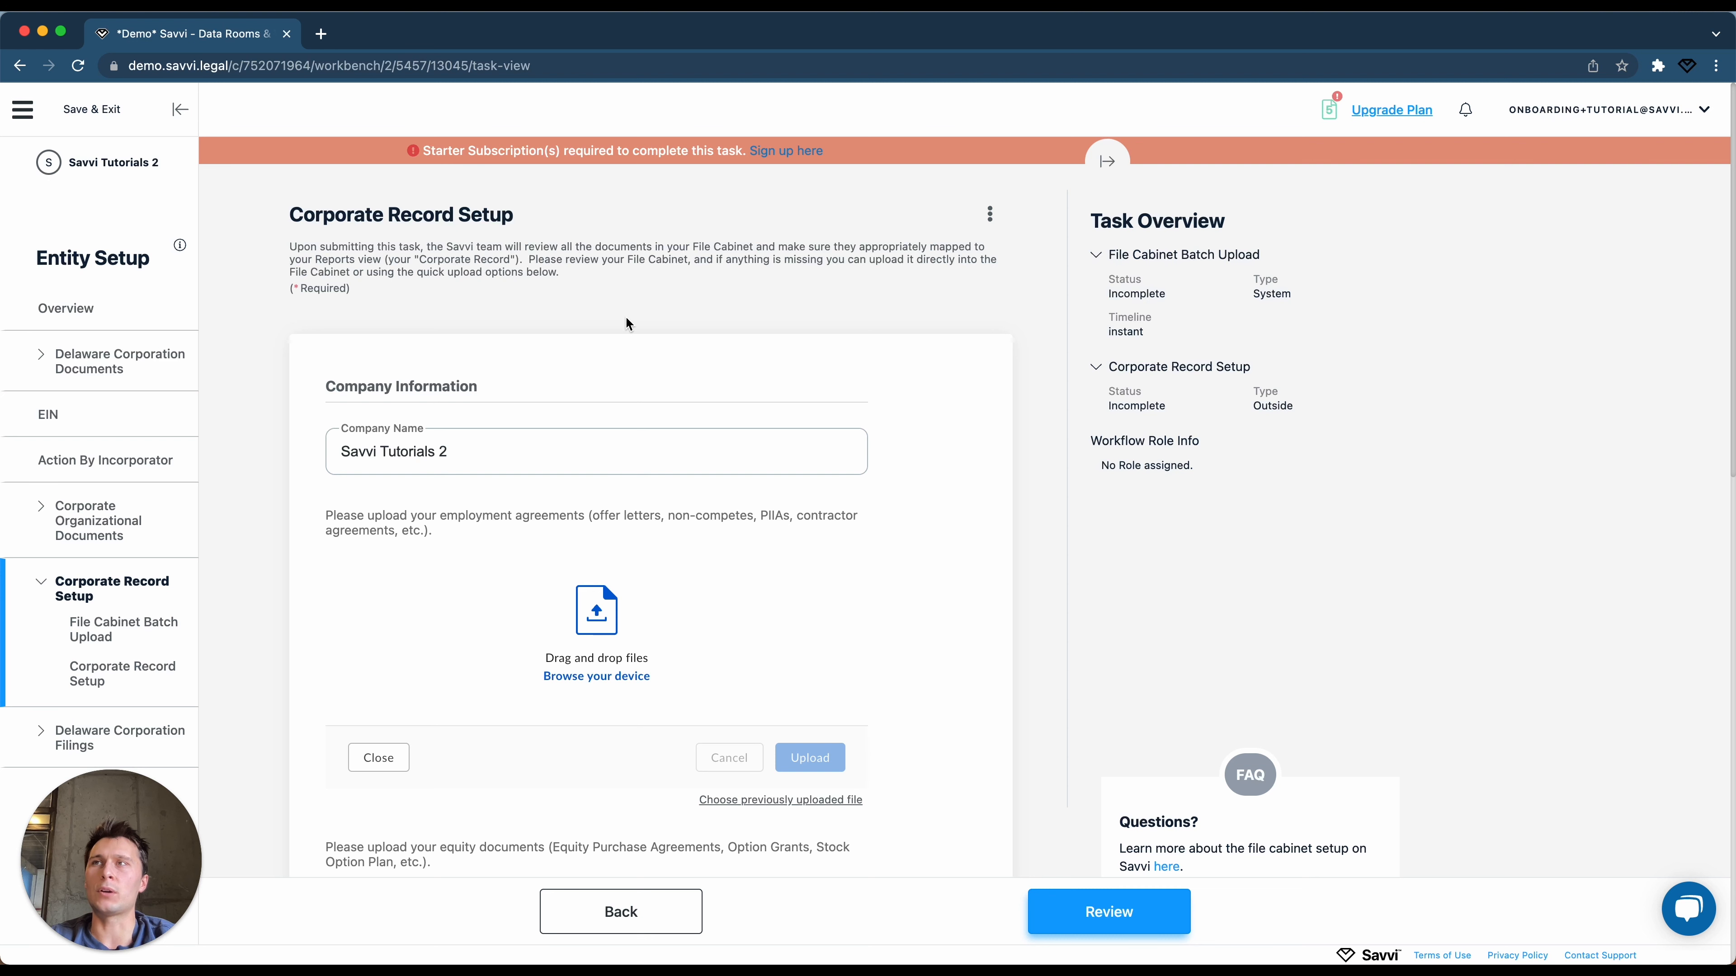
Scroll past the empty Corporate Record Setup uploads and open Delaware Corporation Filings.
{"action": "scroll", "coordinate": [626, 320], "scroll_direction": "down", "scroll_amount": 3}
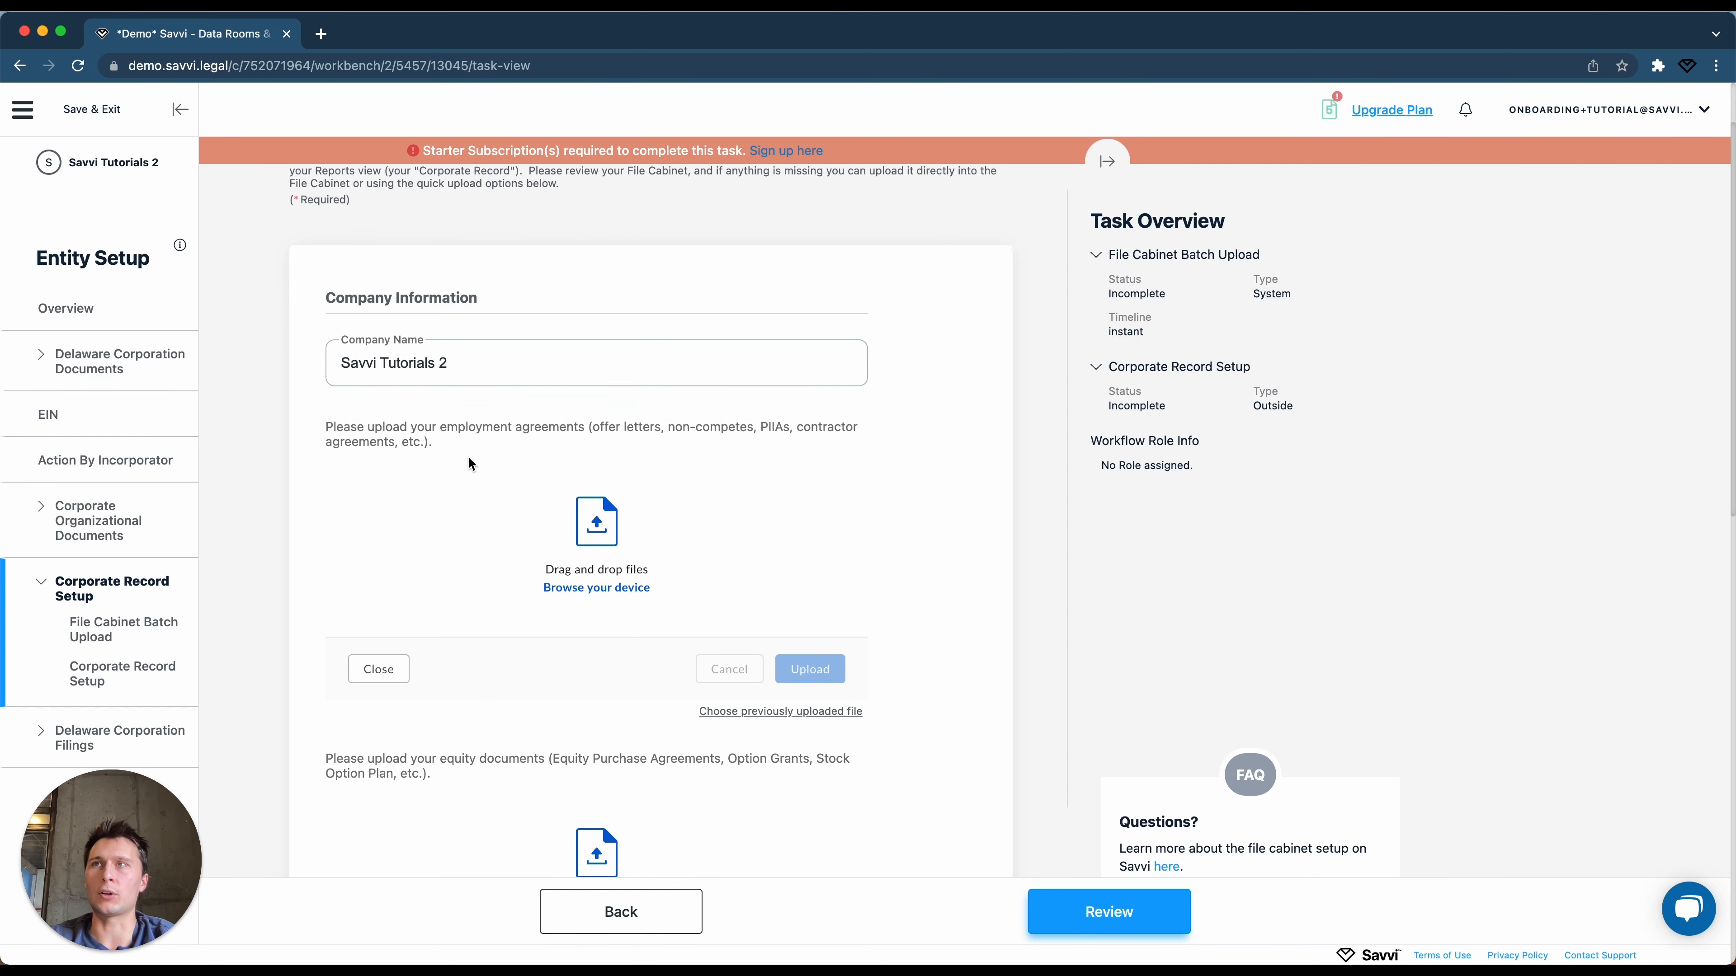
{"action": "scroll", "coordinate": [493, 769], "scroll_direction": "down", "scroll_amount": 10}
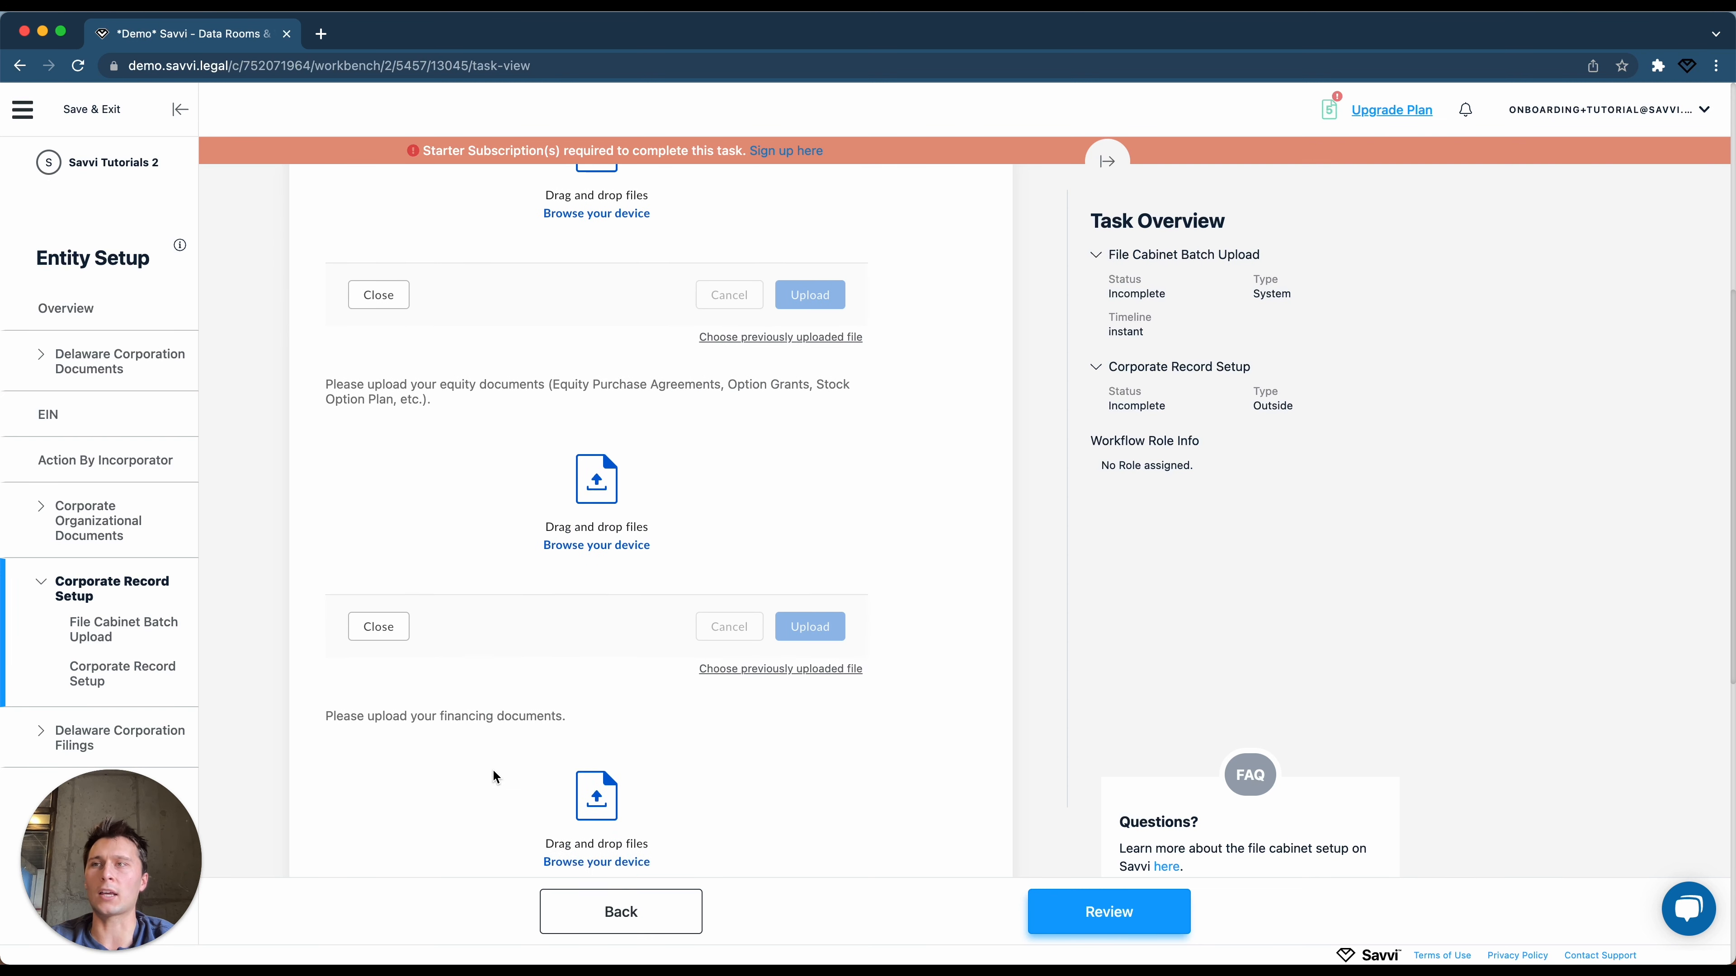
{"action": "scroll", "coordinate": [493, 774], "scroll_direction": "down", "scroll_amount": 10}
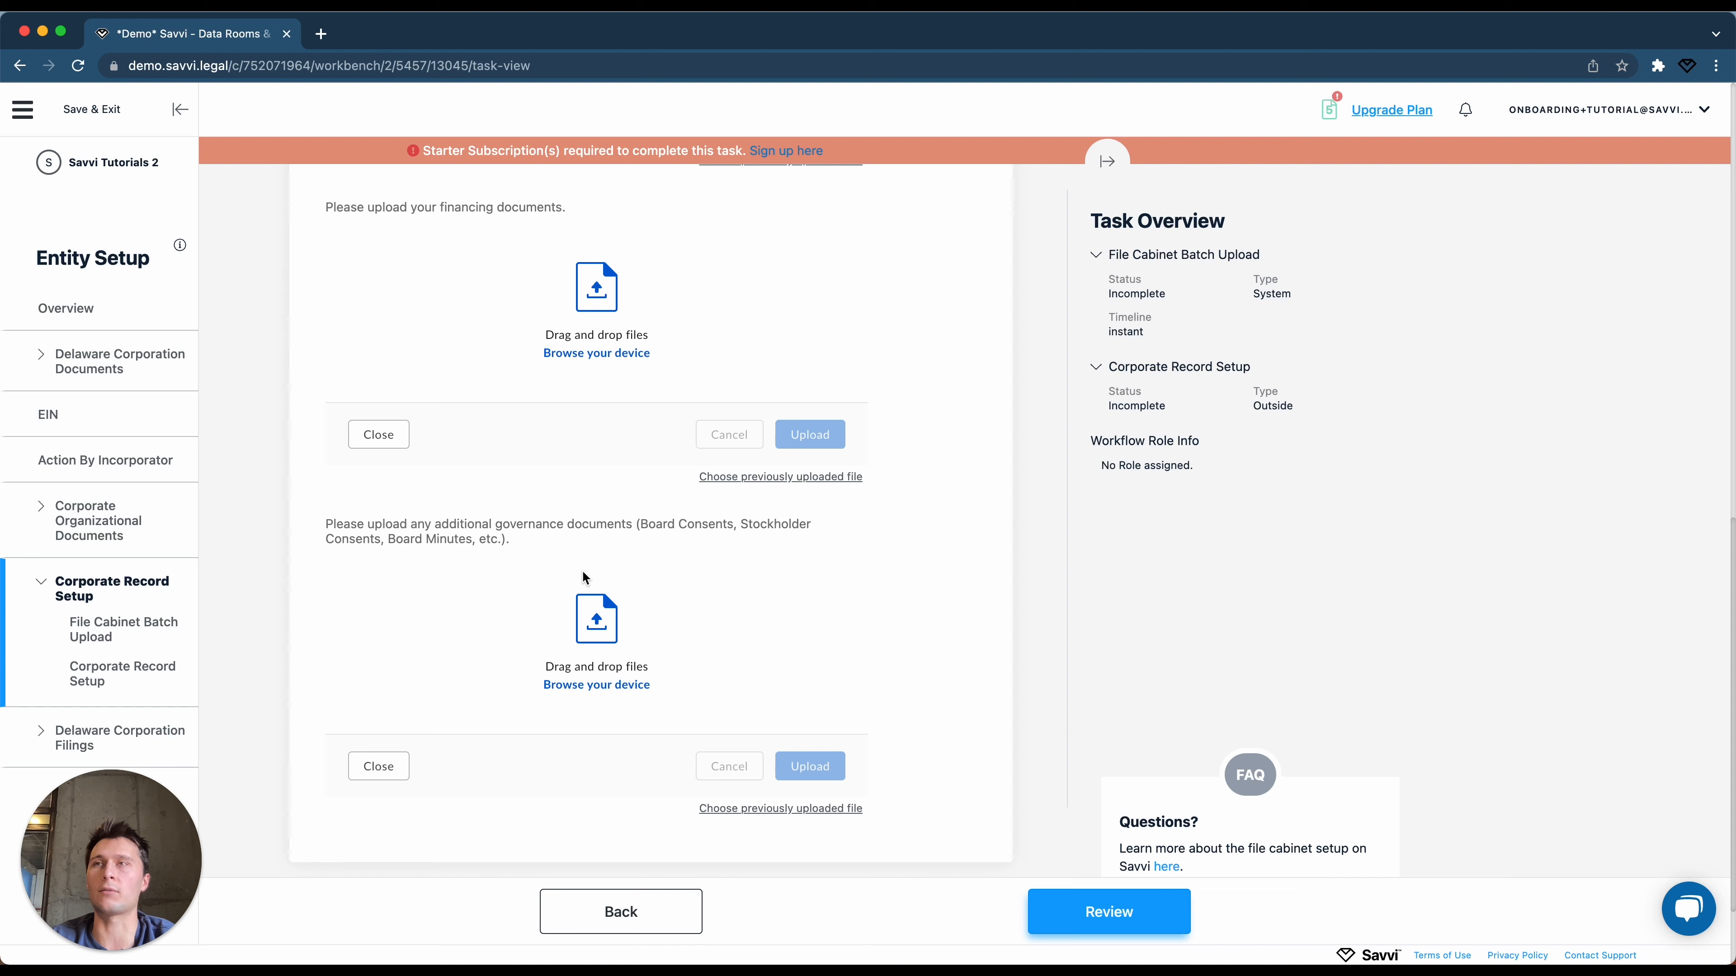
{"action": "left_click", "coordinate": [121, 745]}
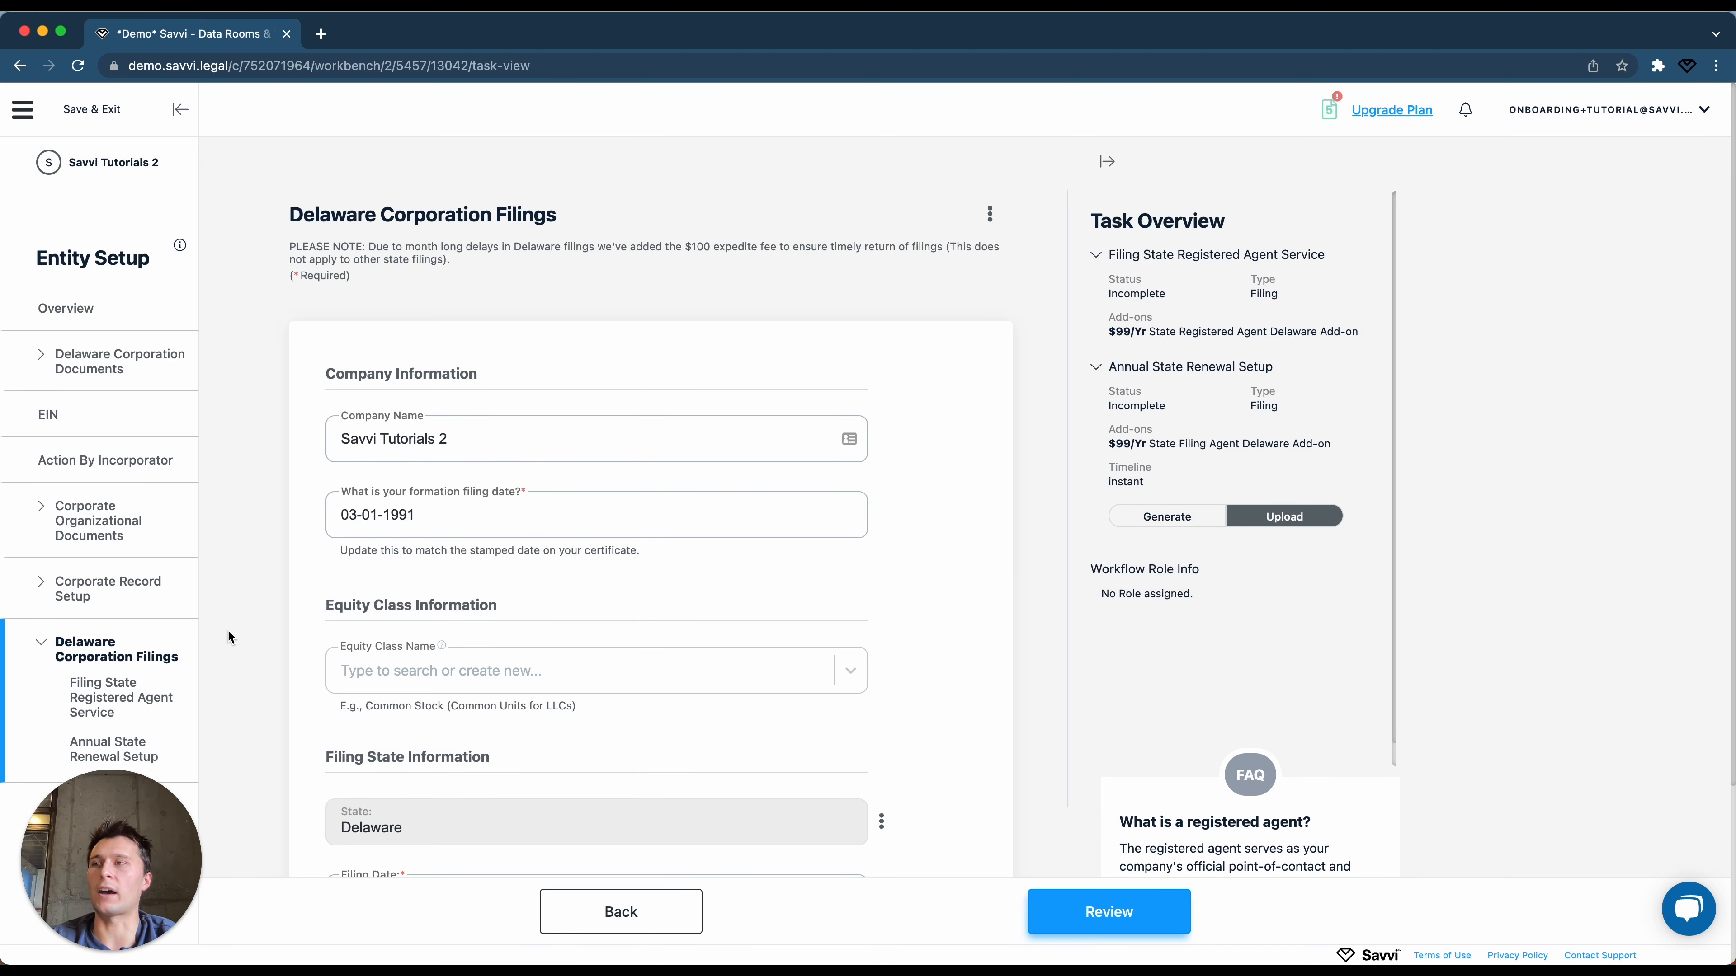
Glance at the task's assign/share/delete options, then set Annual State Renewal Setup to Generate.
{"action": "left_click", "coordinate": [991, 217]}
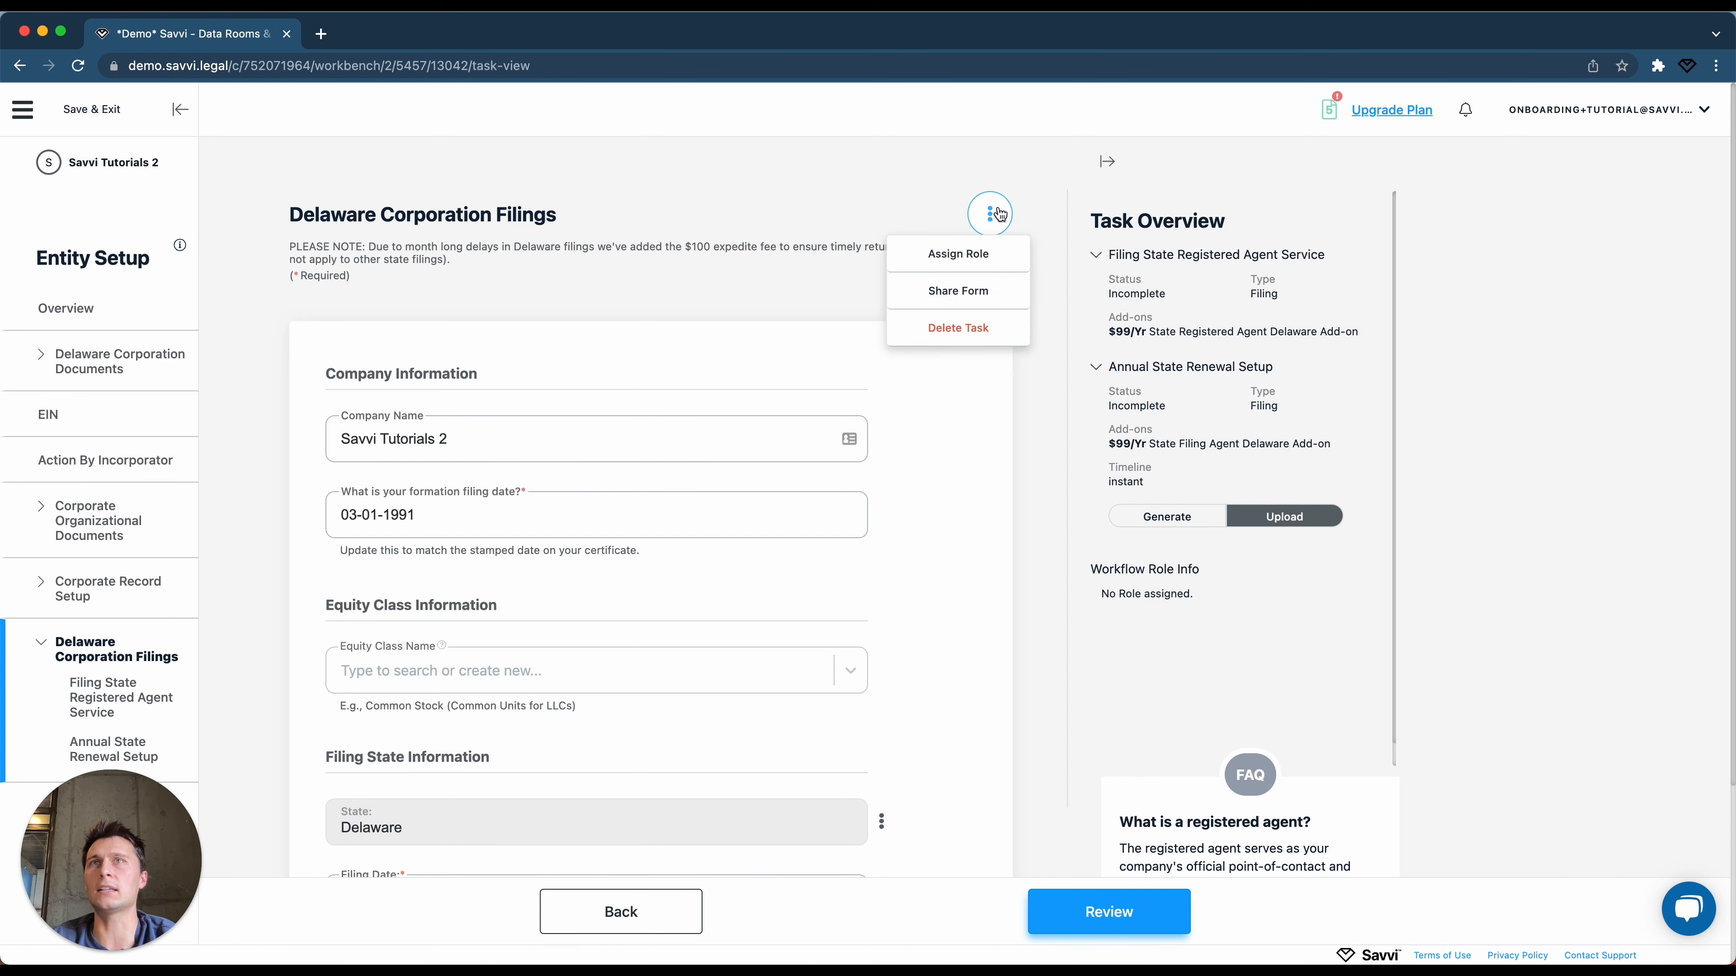
{"action": "left_click", "coordinate": [1027, 226]}
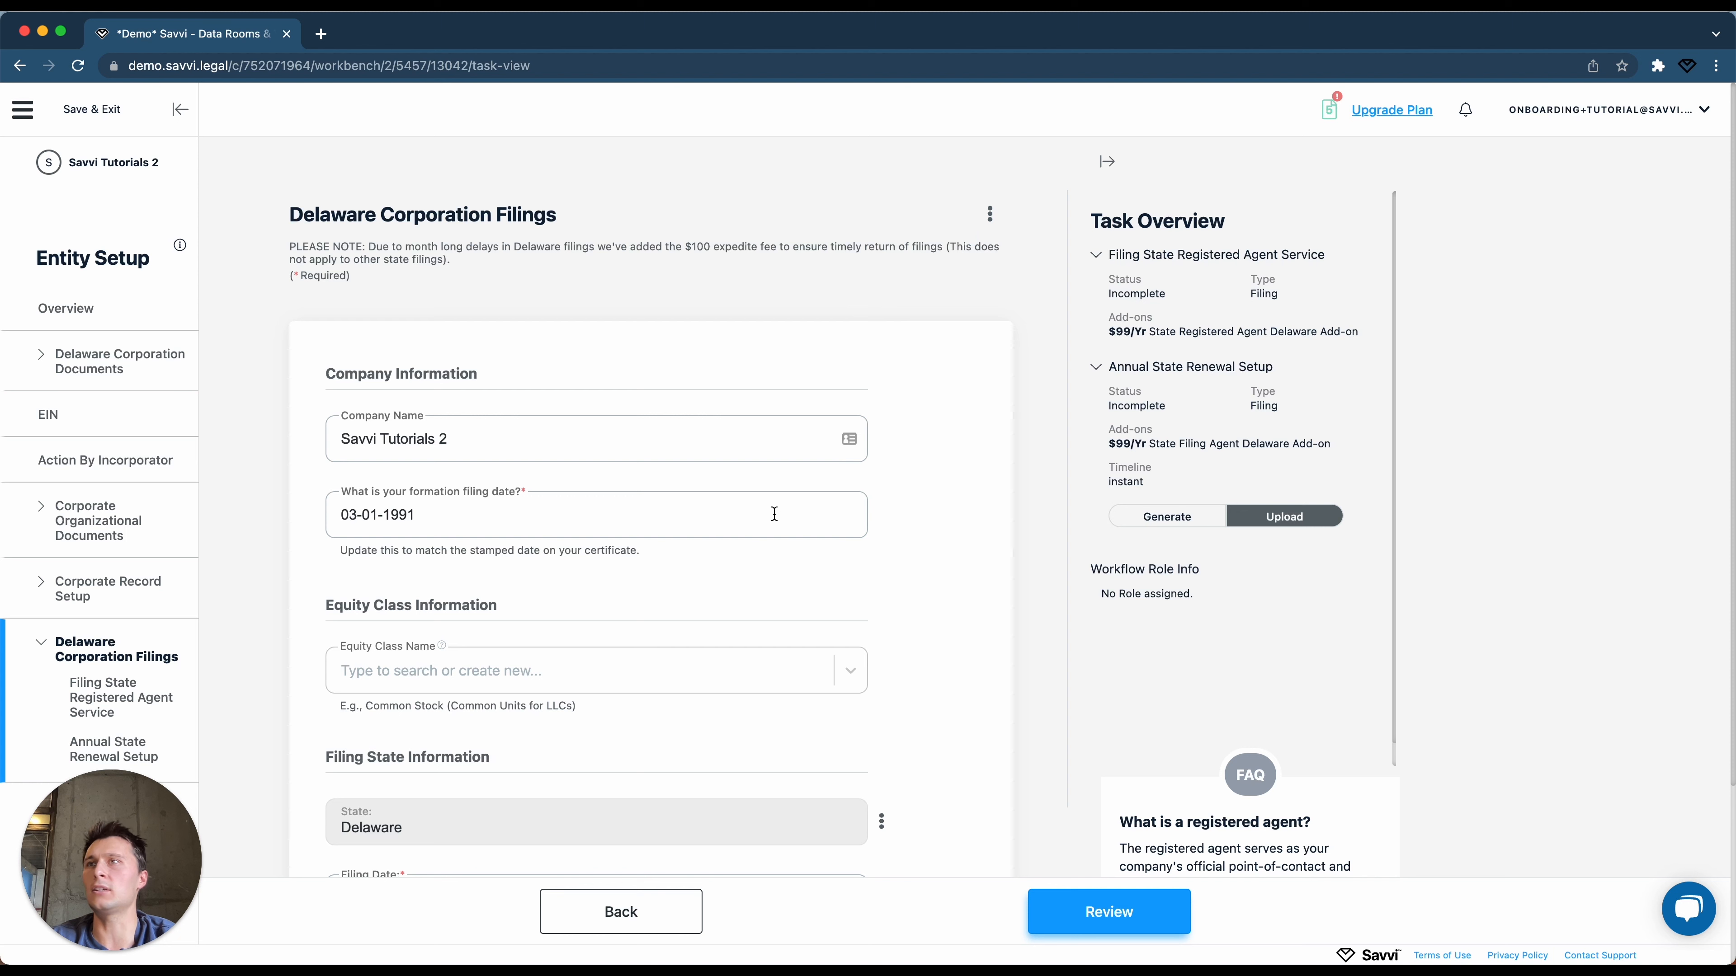
{"action": "left_click", "coordinate": [1196, 511]}
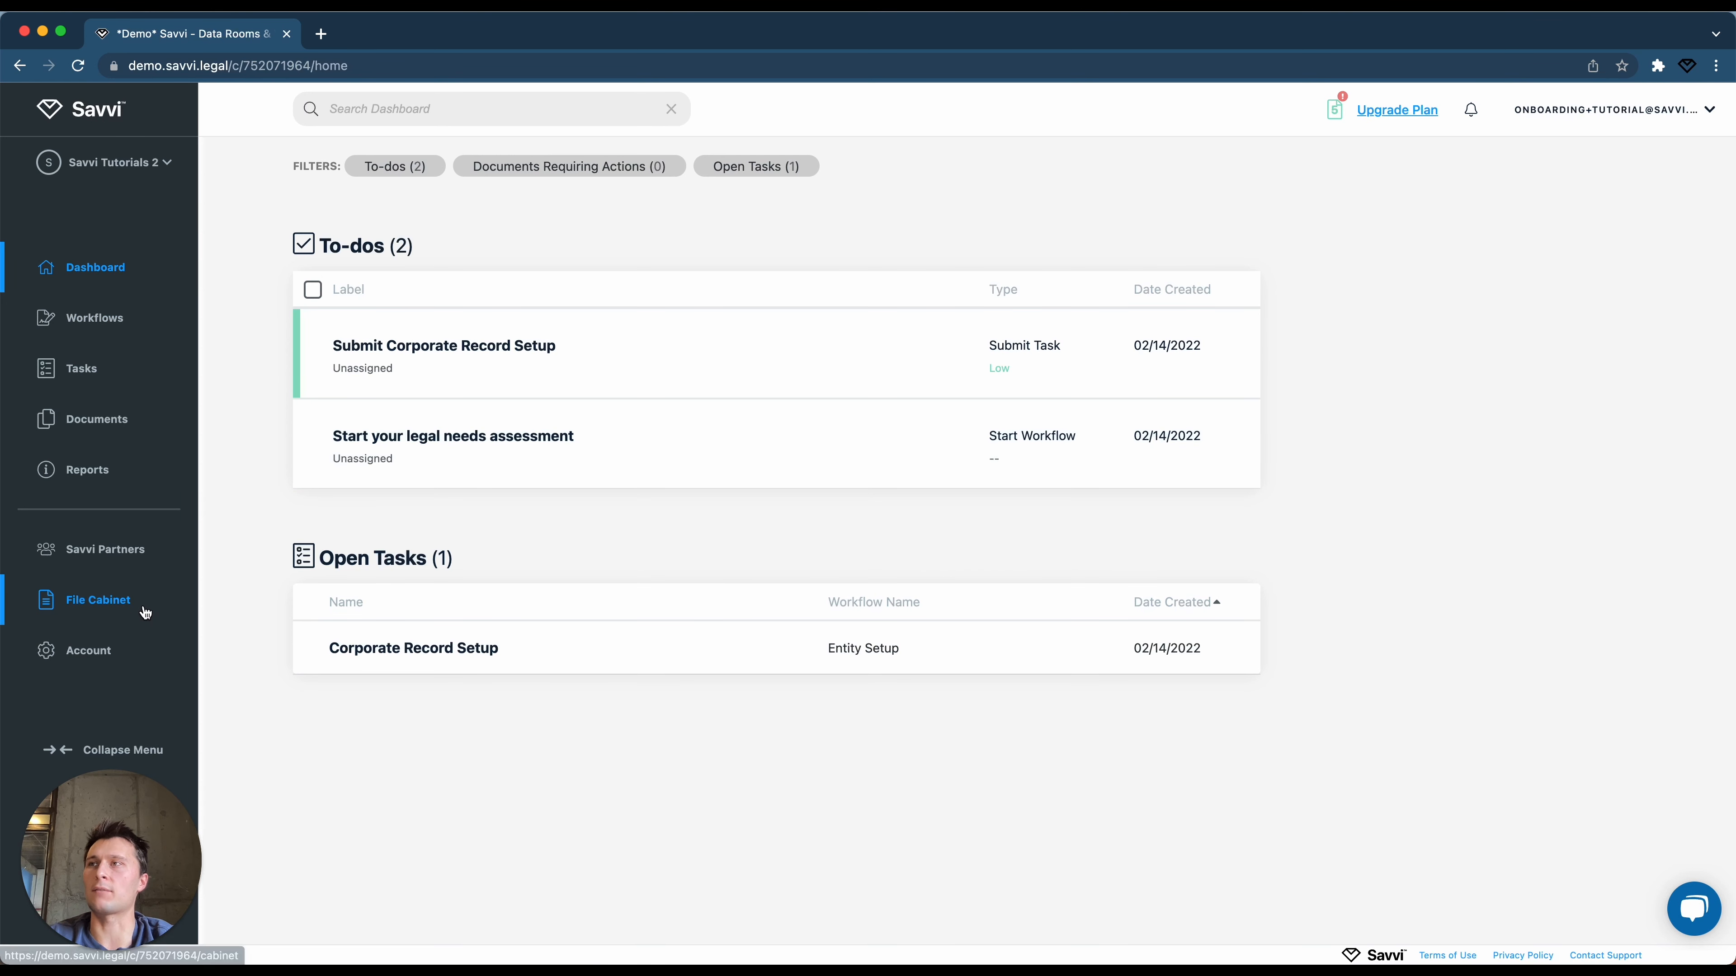
Browse the File Cabinet's Entity, Governance and Organizational Documents folders.
{"action": "left_click", "coordinate": [126, 608]}
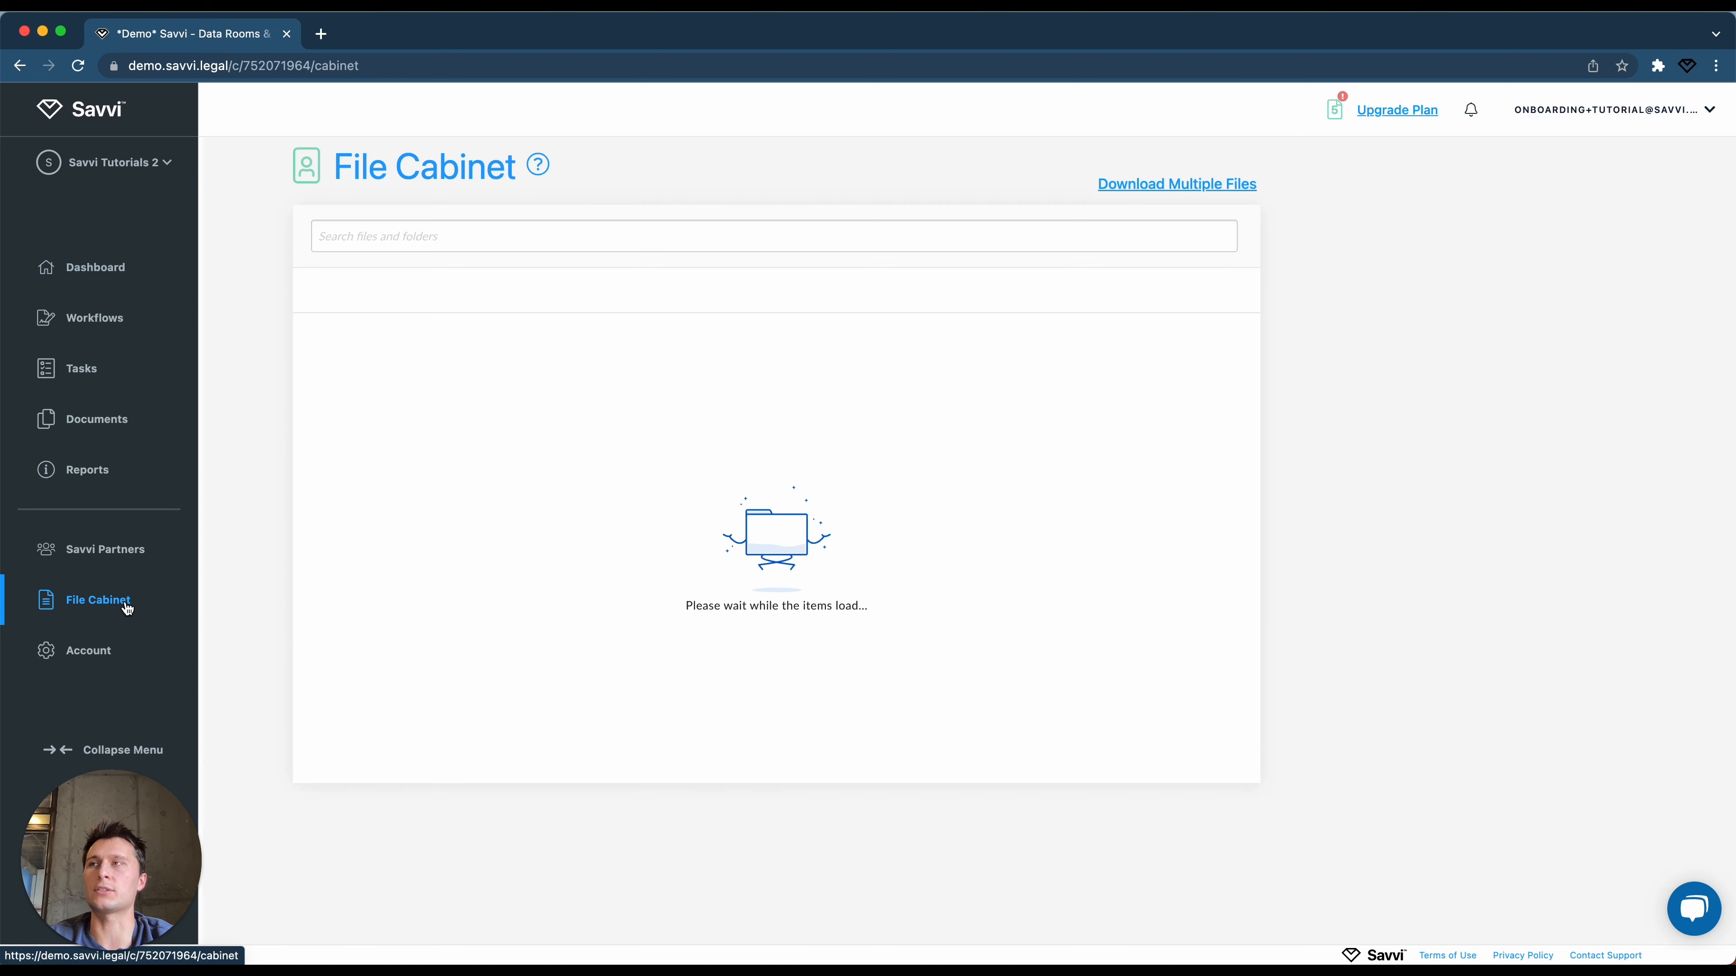
{"action": "left_click", "coordinate": [409, 379]}
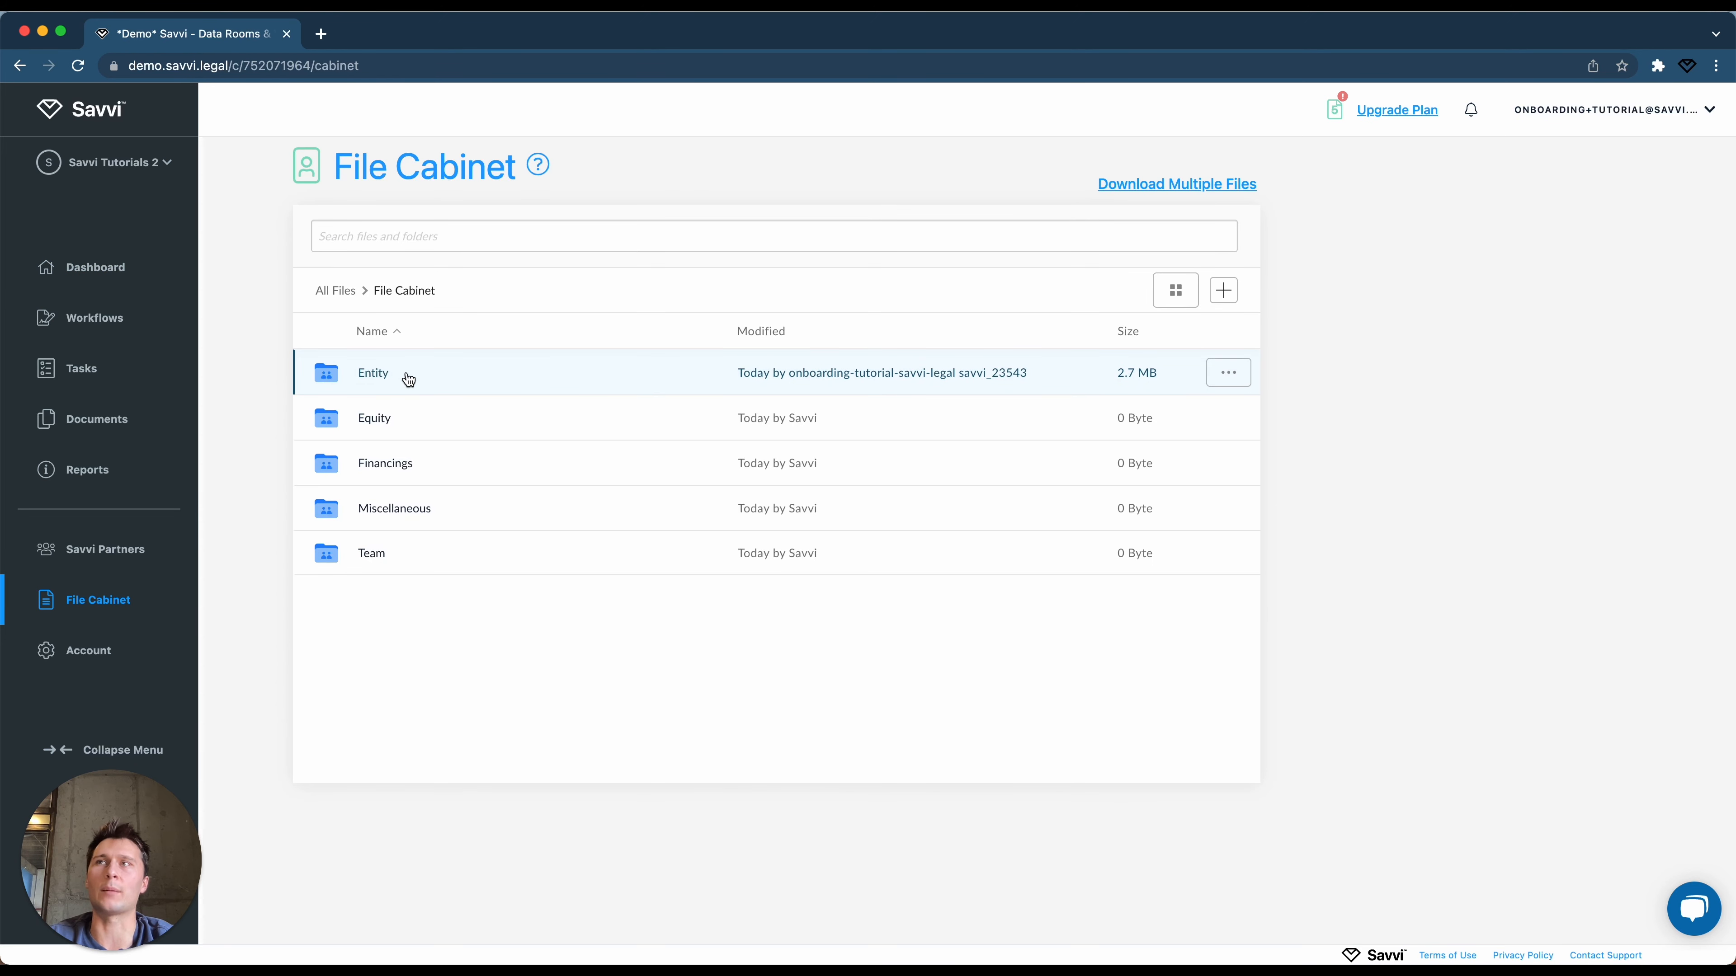
{"action": "left_click", "coordinate": [380, 378]}
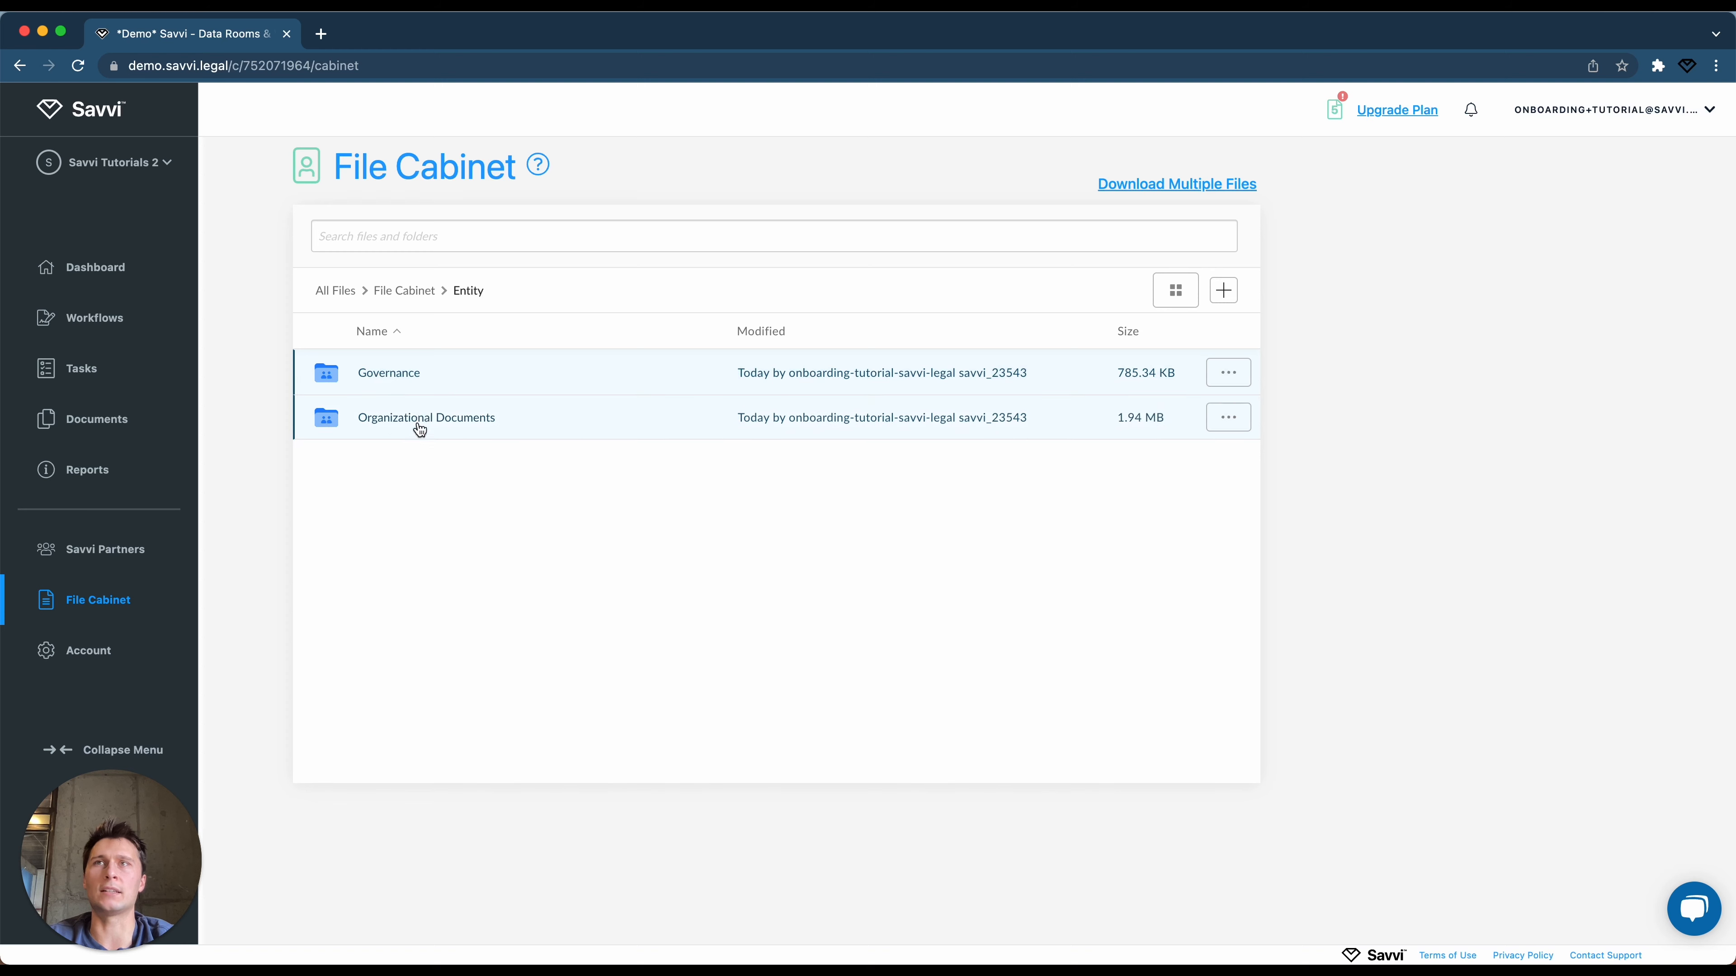
{"action": "left_click", "coordinate": [403, 378]}
{"action": "left_click", "coordinate": [412, 285]}
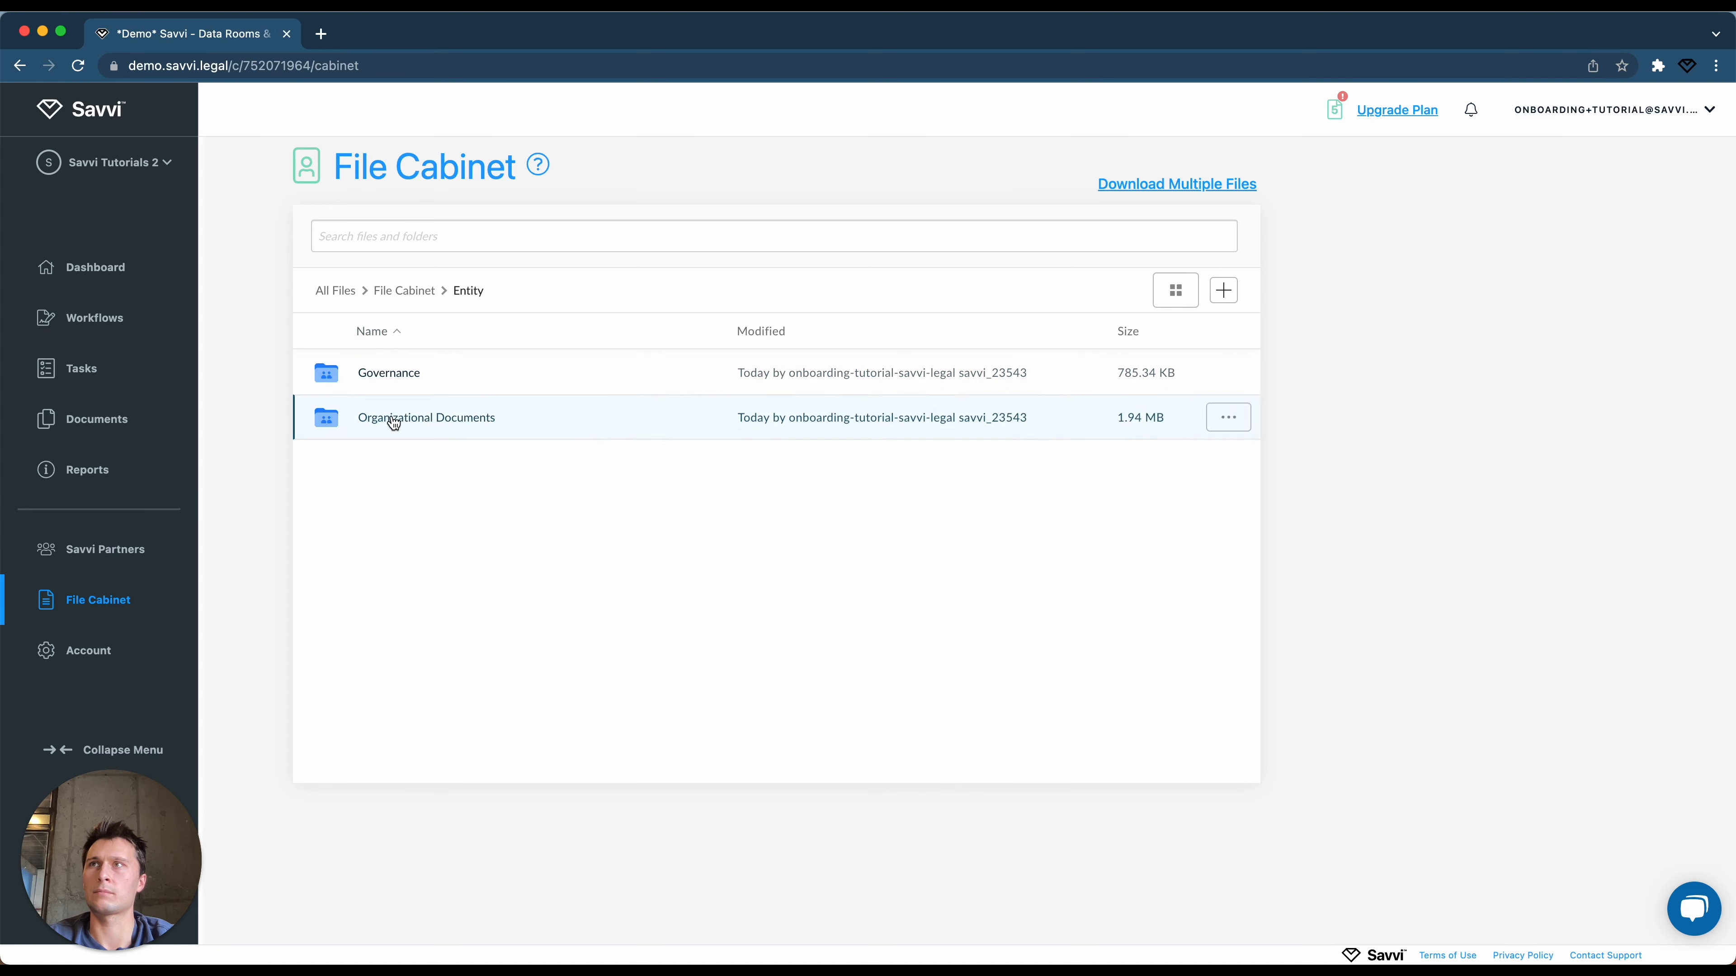
{"action": "left_click", "coordinate": [387, 419]}
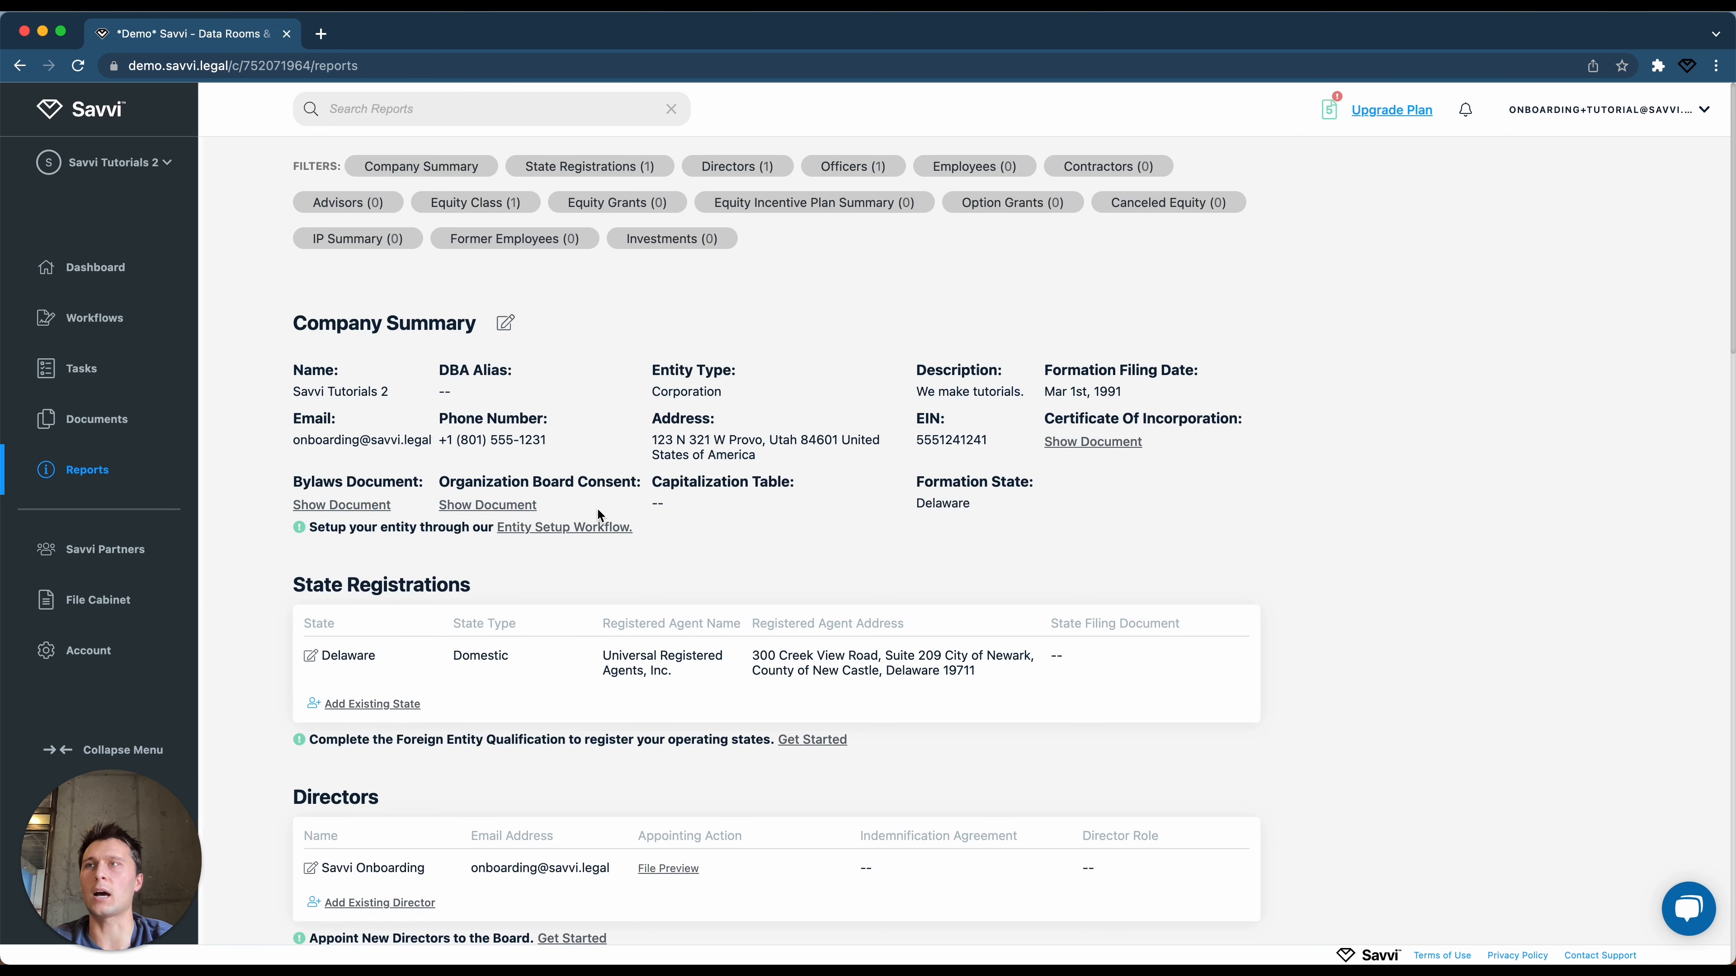
Review the Company Summary report, then return to the Entity-filtered list of 14 workflows.
{"action": "scroll", "coordinate": [597, 510], "scroll_direction": "down", "scroll_amount": 5}
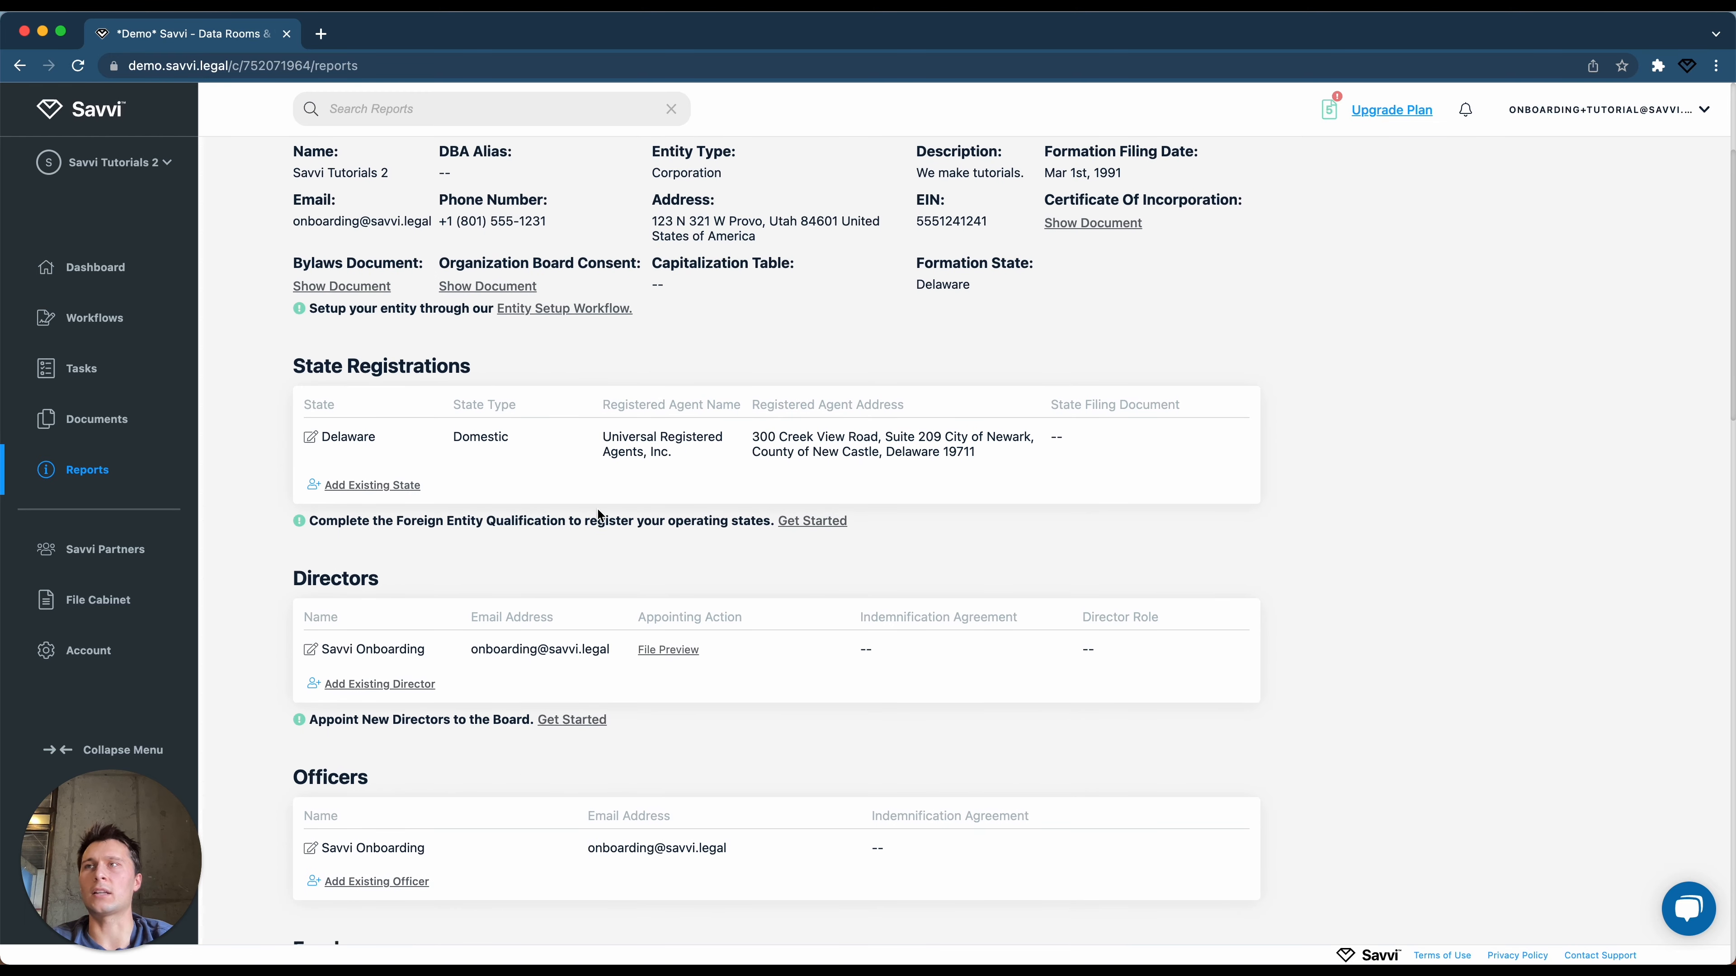
{"action": "scroll", "coordinate": [499, 648], "scroll_direction": "down", "scroll_amount": 3}
{"action": "scroll", "coordinate": [491, 652], "scroll_direction": "up", "scroll_amount": 3}
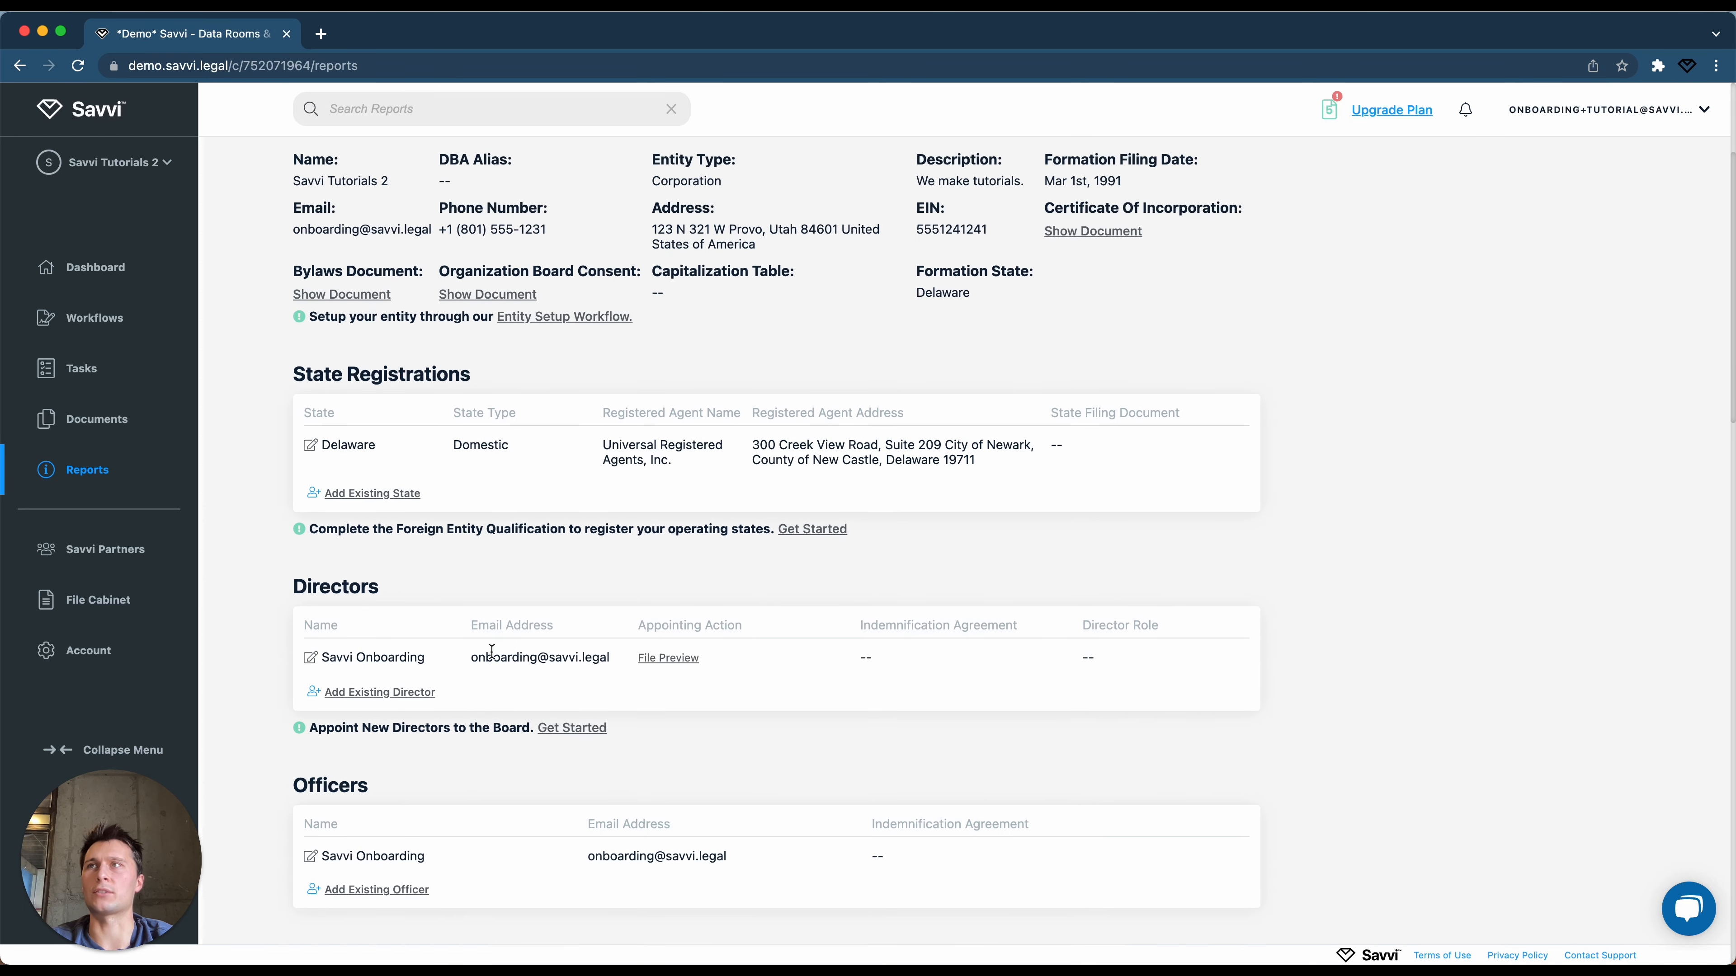
{"action": "scroll", "coordinate": [492, 652], "scroll_direction": "up", "scroll_amount": 5}
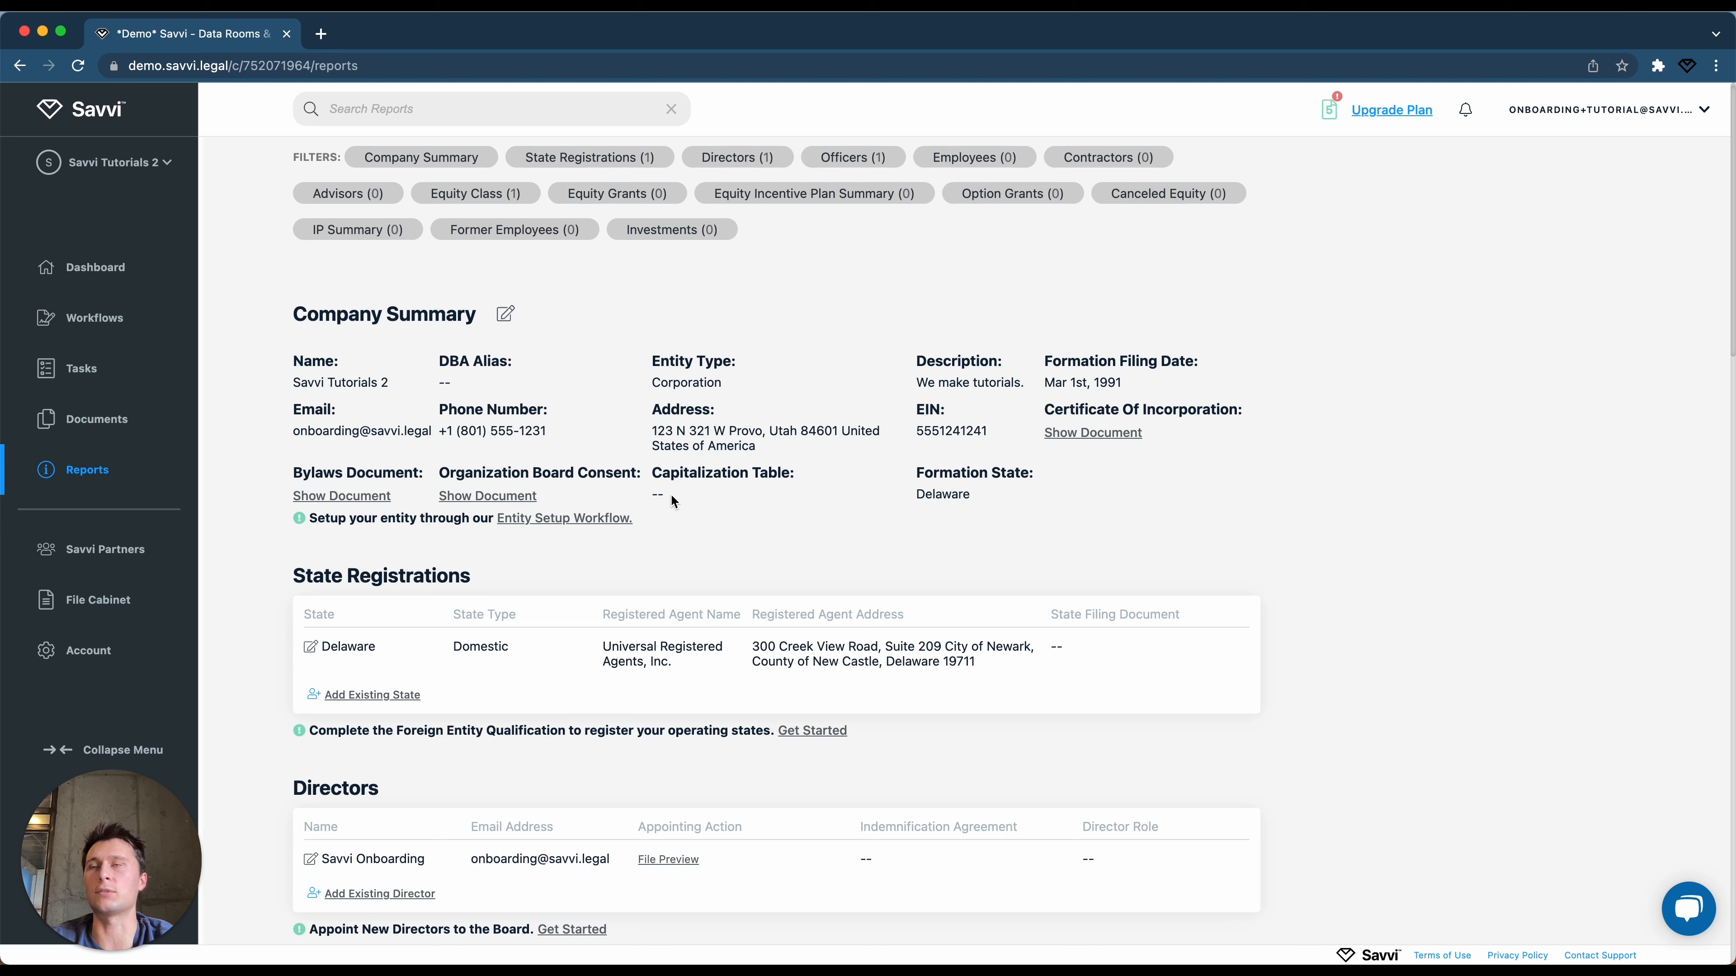
{"action": "left_click", "coordinate": [588, 519]}
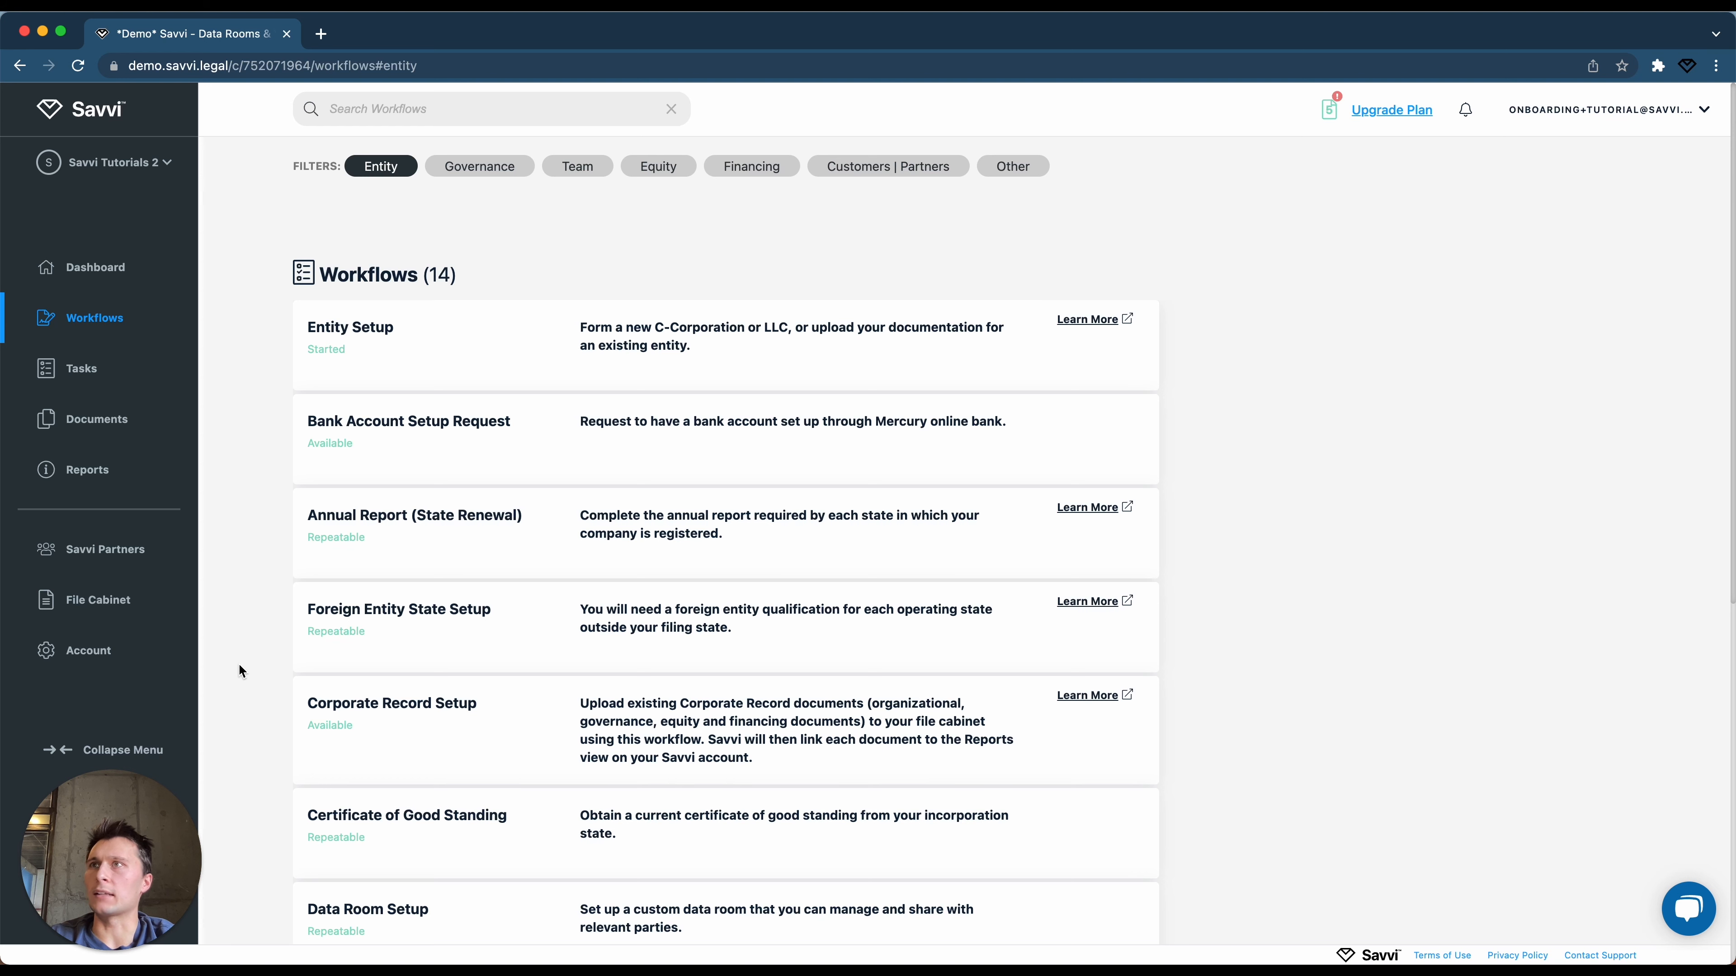
{"action": "scroll", "coordinate": [299, 600], "scroll_direction": "down", "scroll_amount": 3}
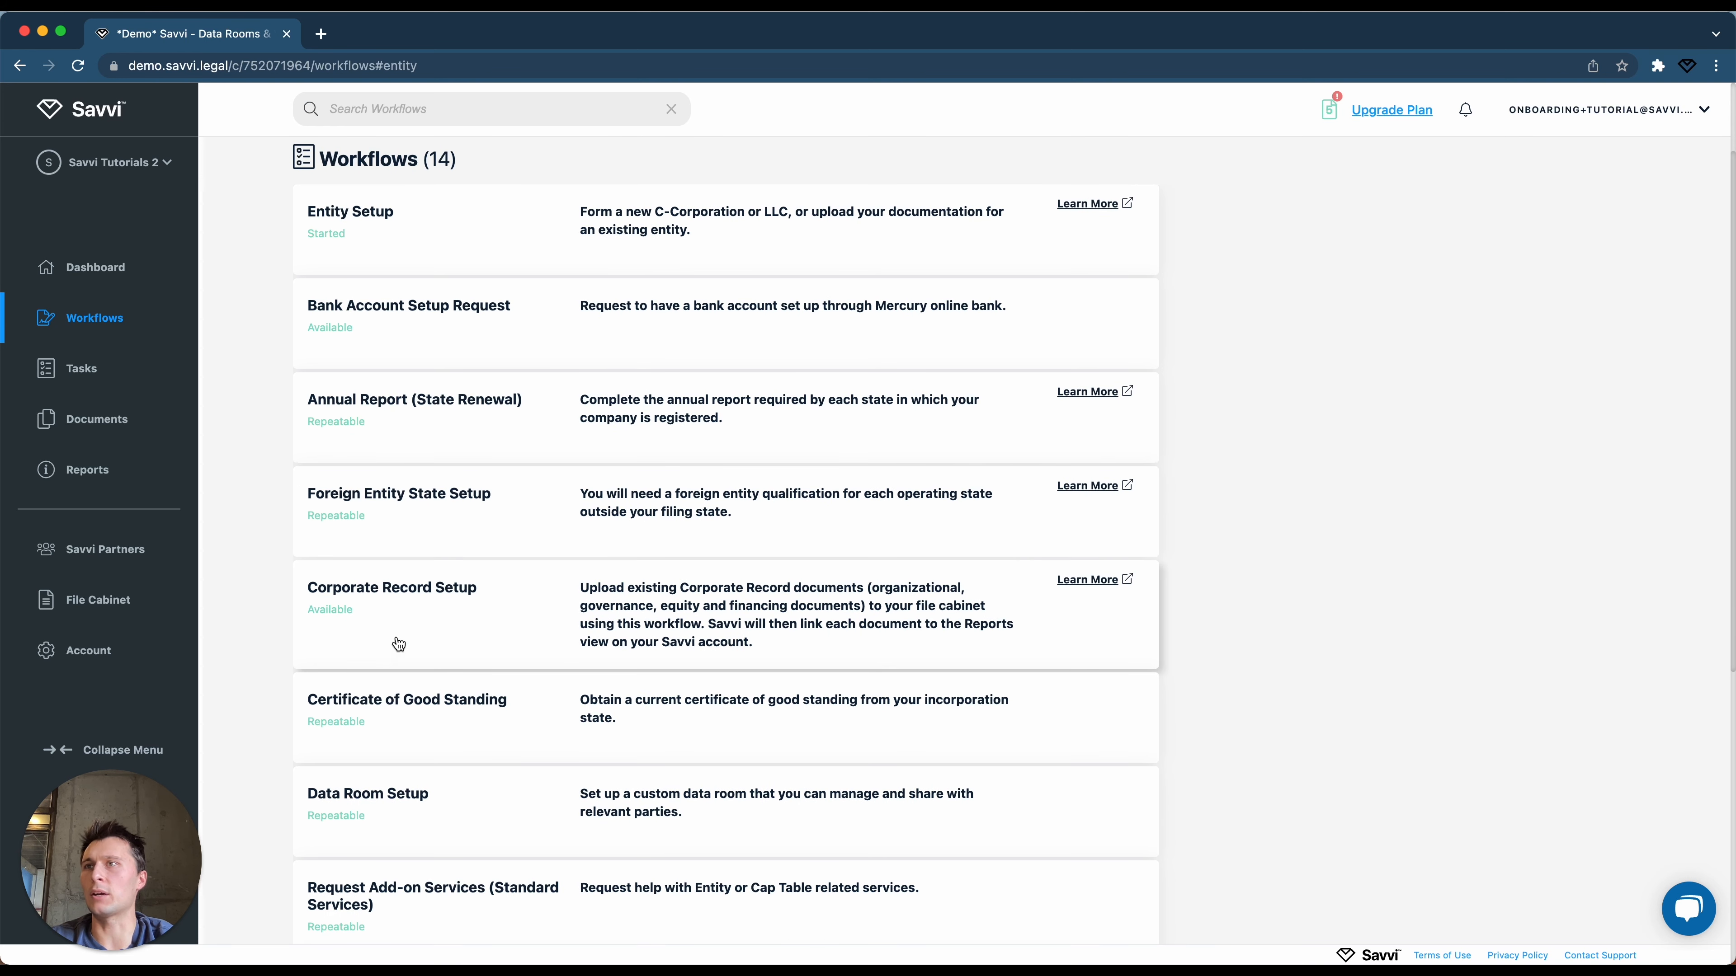
{"action": "left_click", "coordinate": [403, 626]}
{"action": "scroll", "coordinate": [409, 627], "scroll_direction": "down", "scroll_amount": 2}
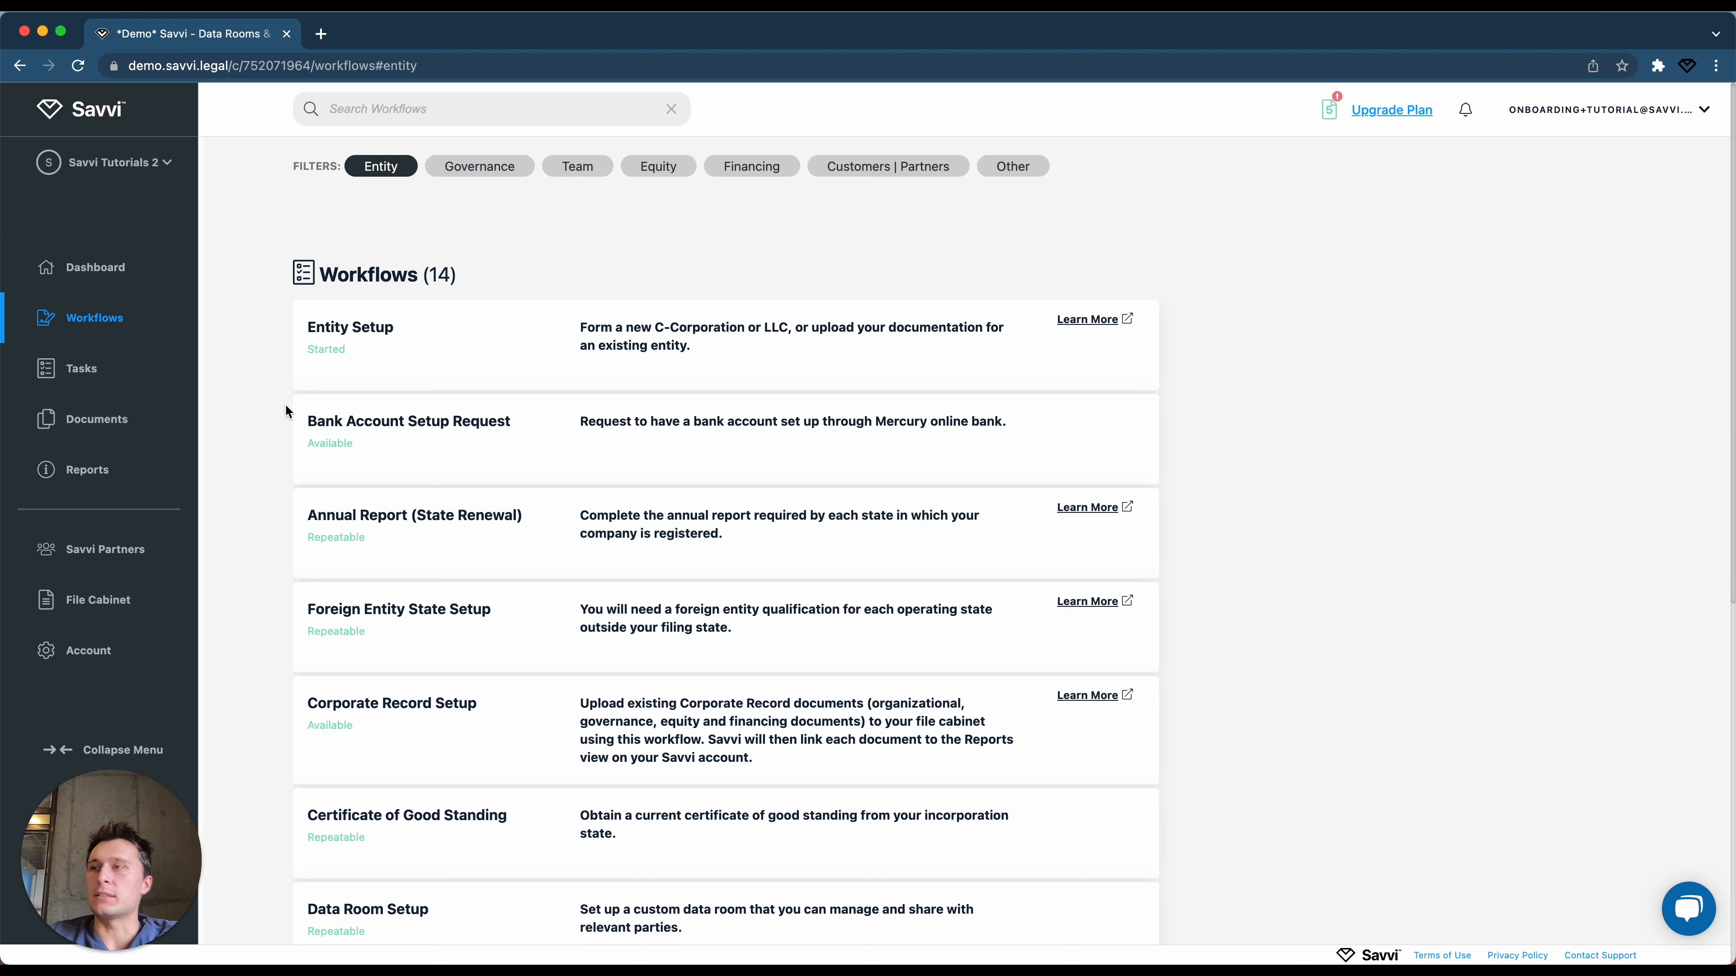
{"action": "scroll", "coordinate": [286, 406], "scroll_direction": "down", "scroll_amount": 1}
{"action": "scroll", "coordinate": [285, 405], "scroll_direction": "down", "scroll_amount": 2}
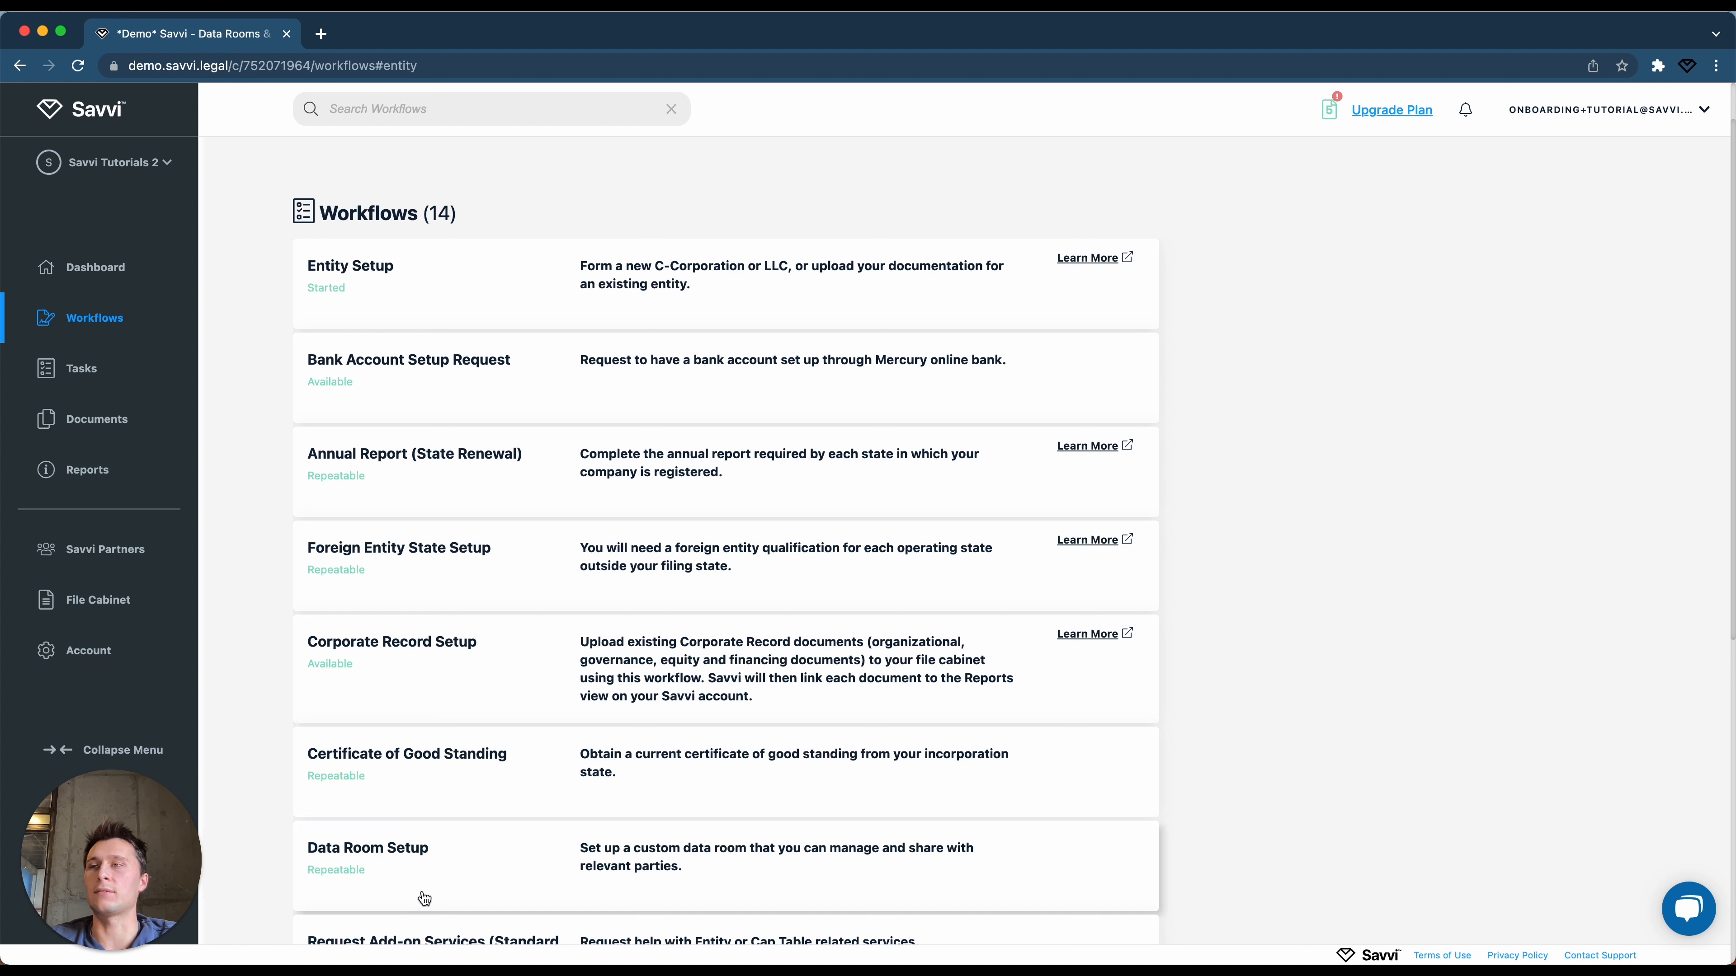
{"action": "scroll", "coordinate": [303, 860], "scroll_direction": "up", "scroll_amount": 2}
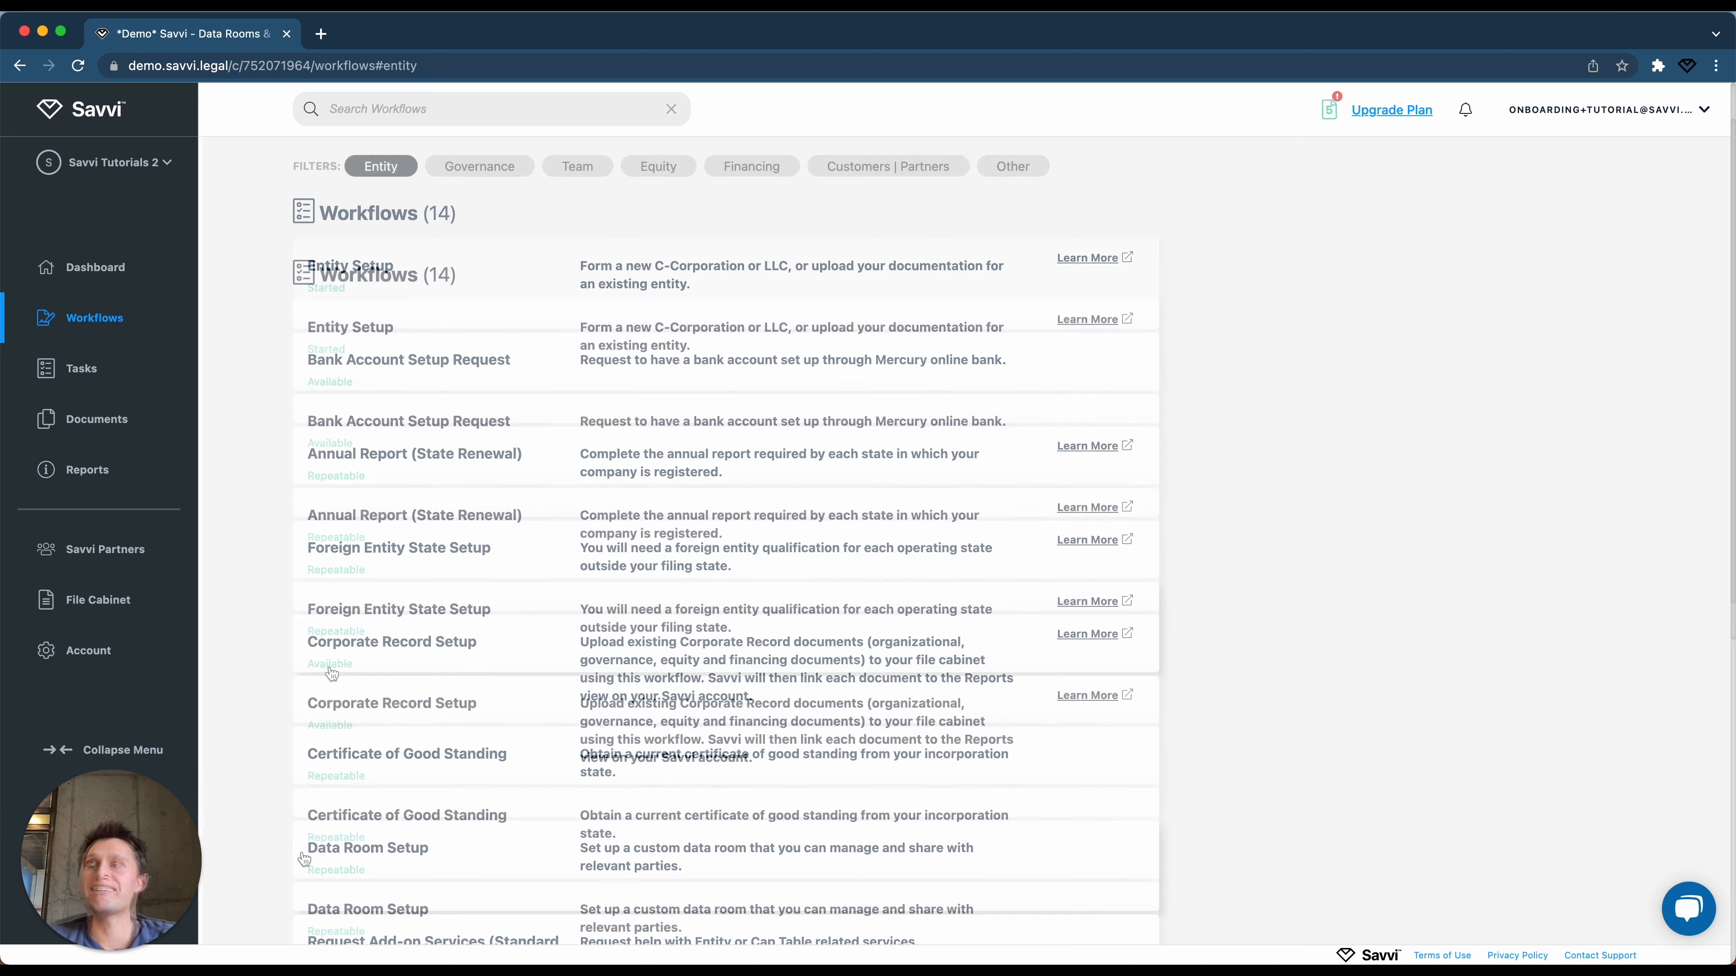